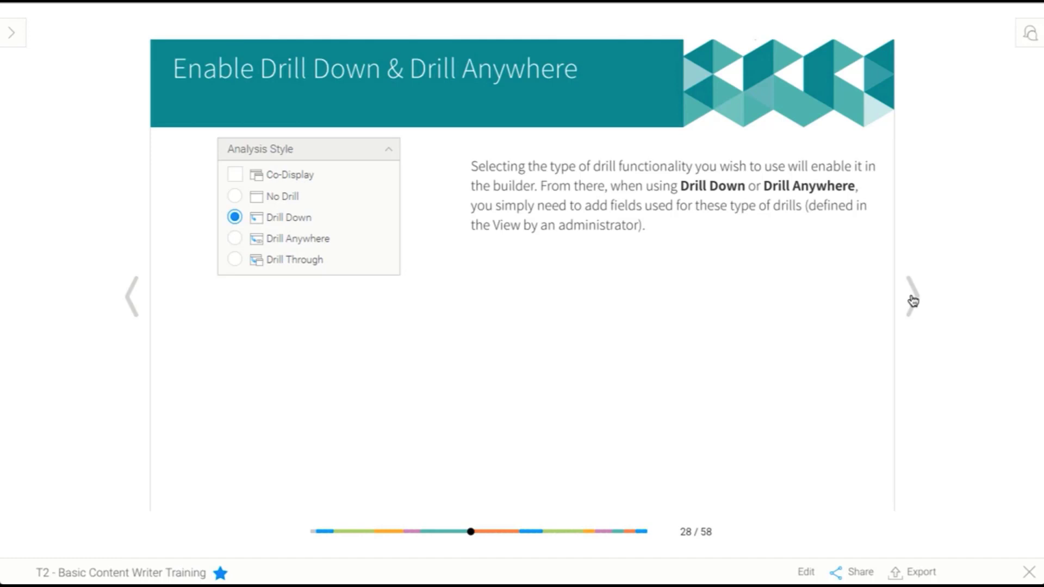
Close the training storyboard and expand the Create options in the navigation menu
left_click(1030, 572)
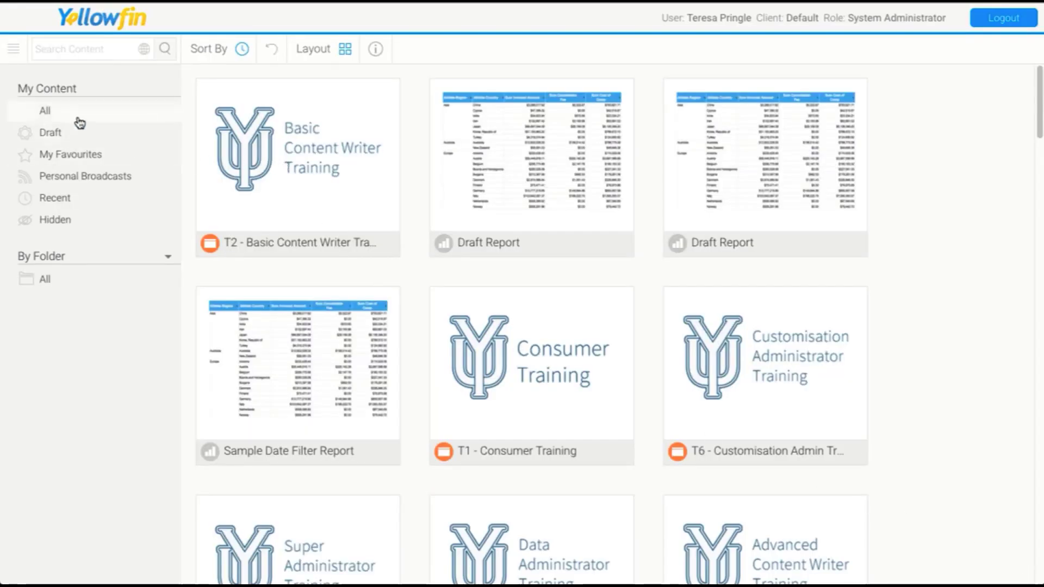
left_click(10, 53)
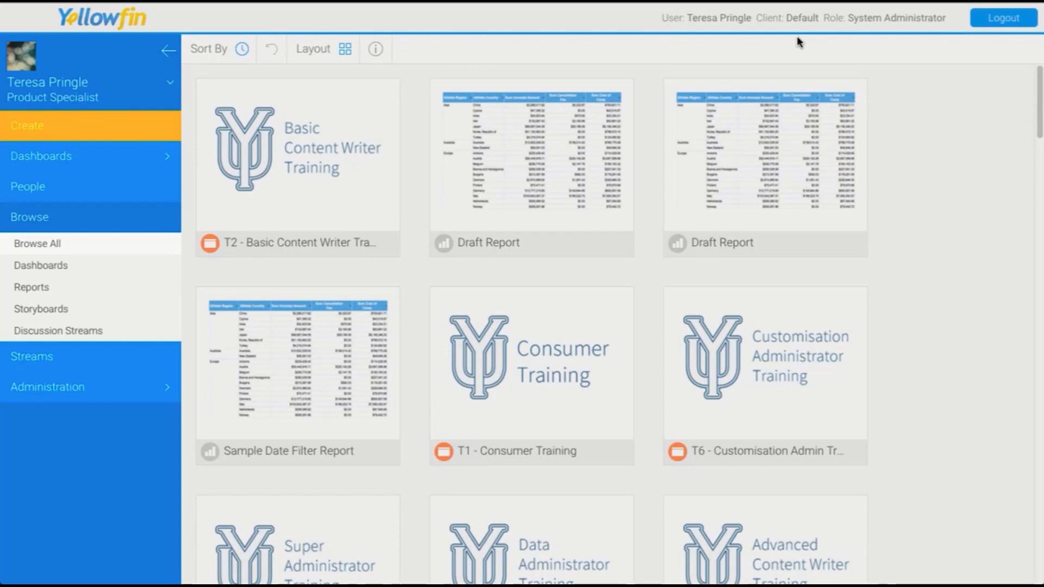
left_click(76, 128)
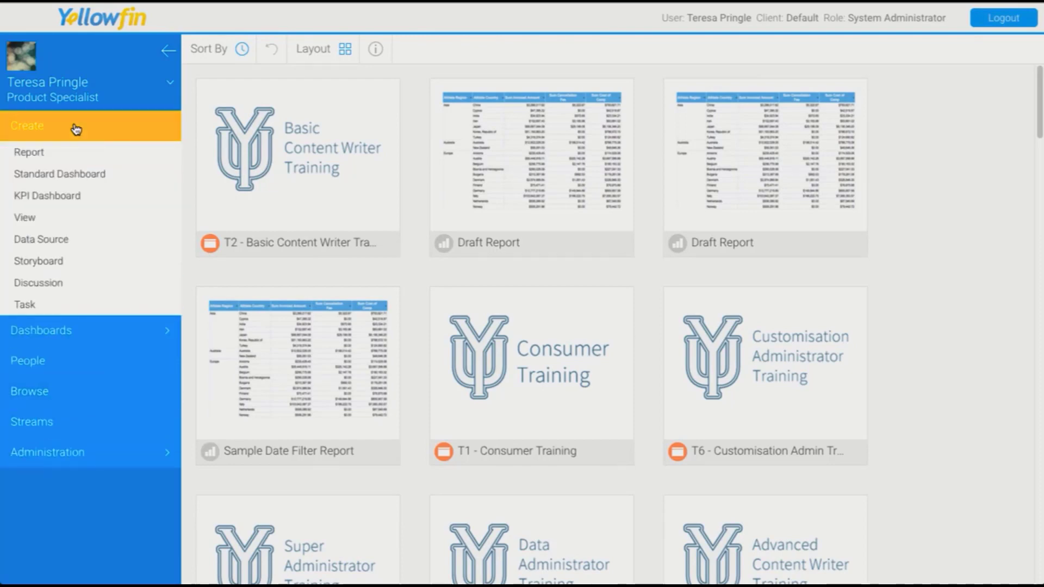
Choose Report to open the New Report dialog and view the Ski Team view's description
left_click(84, 153)
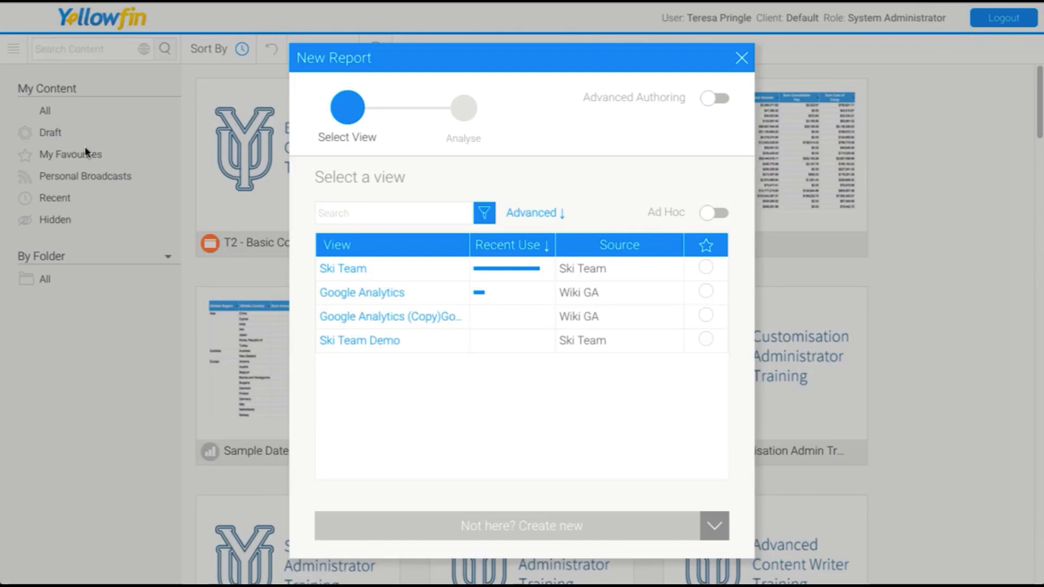
mouse_move(348, 270)
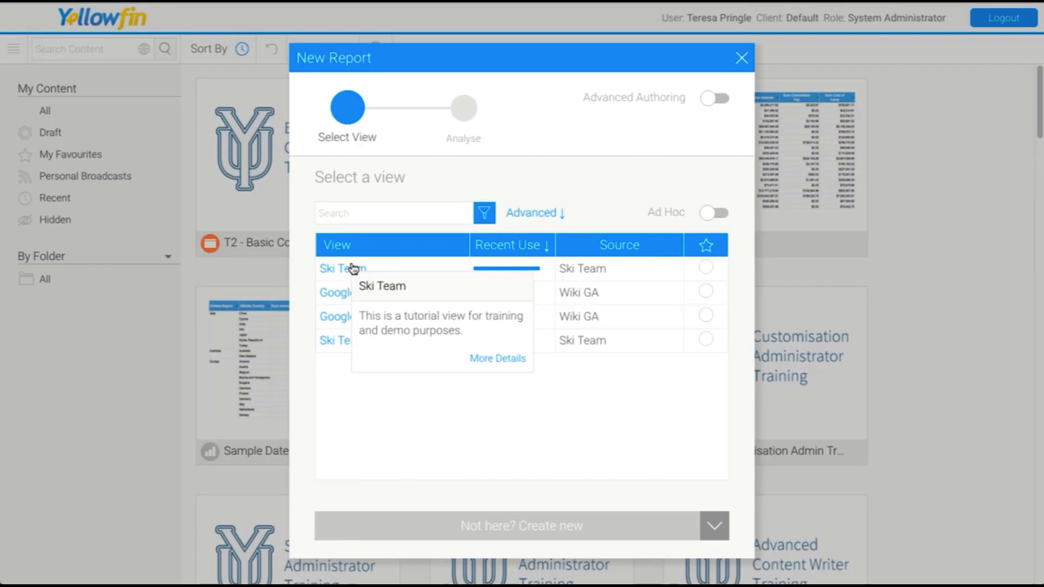
left_click(485, 361)
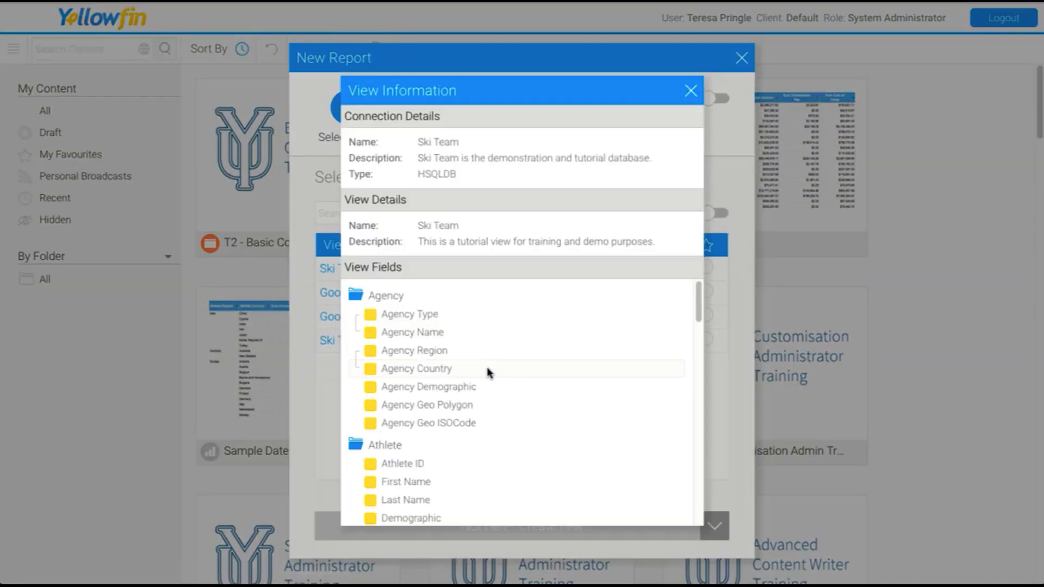
scroll(487, 371, "down", 12)
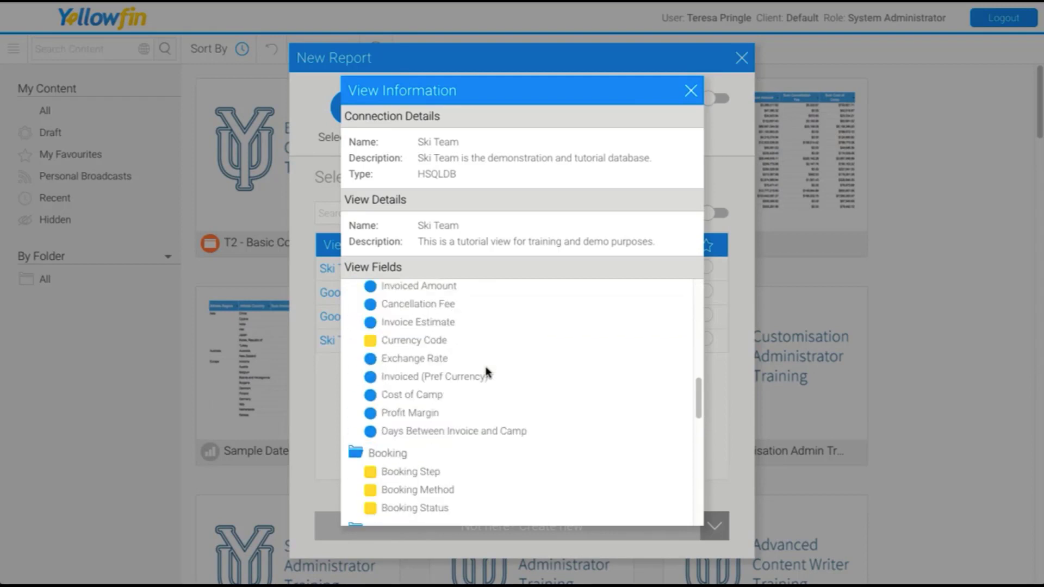
scroll(488, 372, "down", 10)
scroll(488, 372, "up", 15)
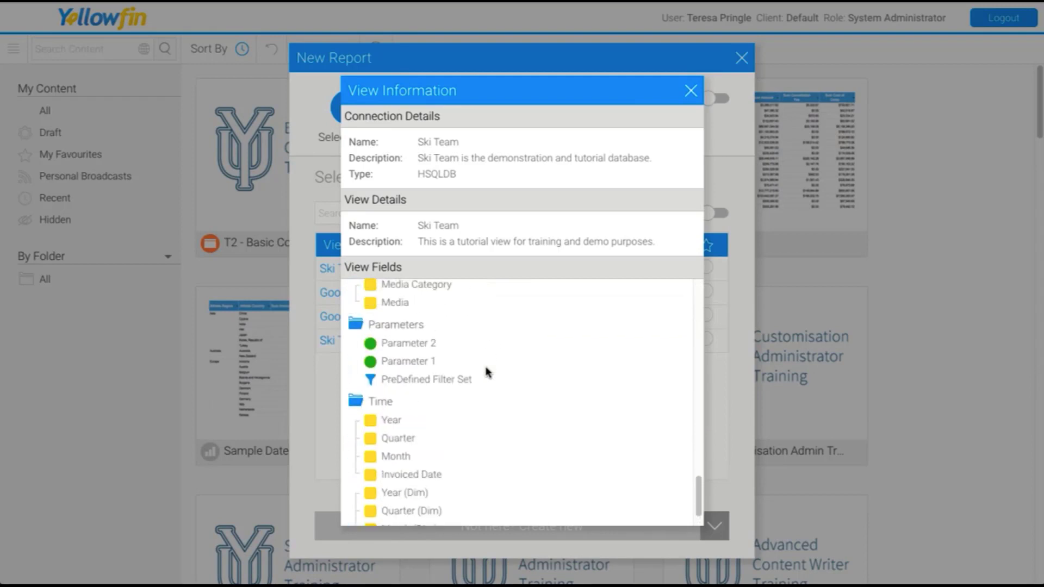
scroll(488, 372, "up", 6)
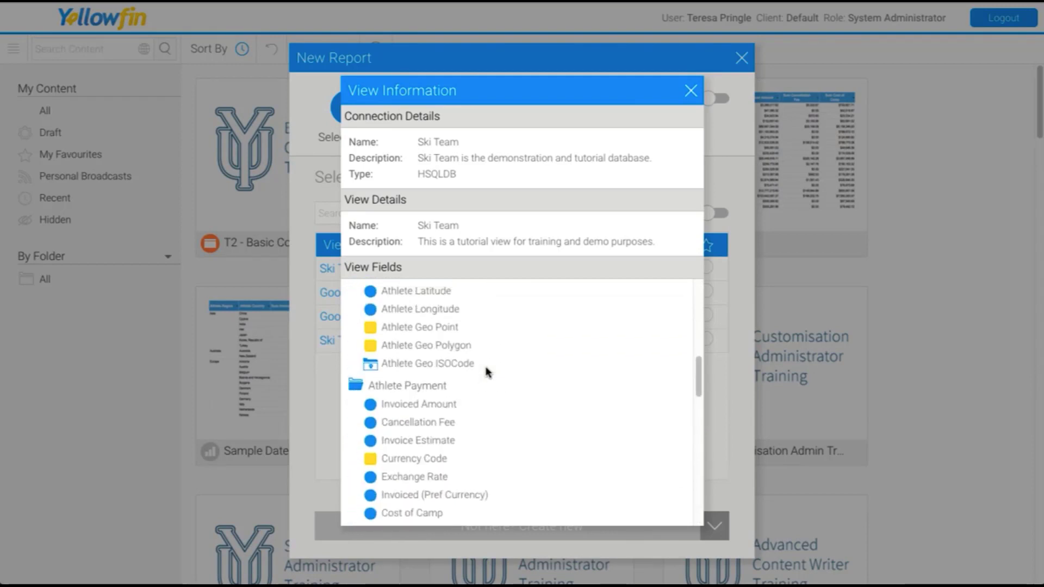
left_click(488, 372)
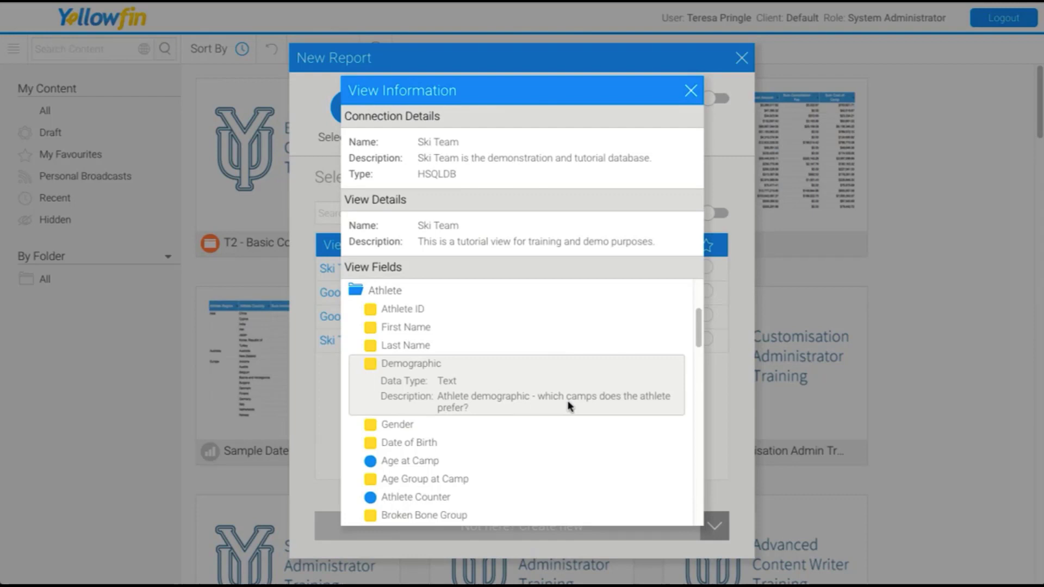
Close the view details and base the new report on the Ski Team view
left_click(691, 90)
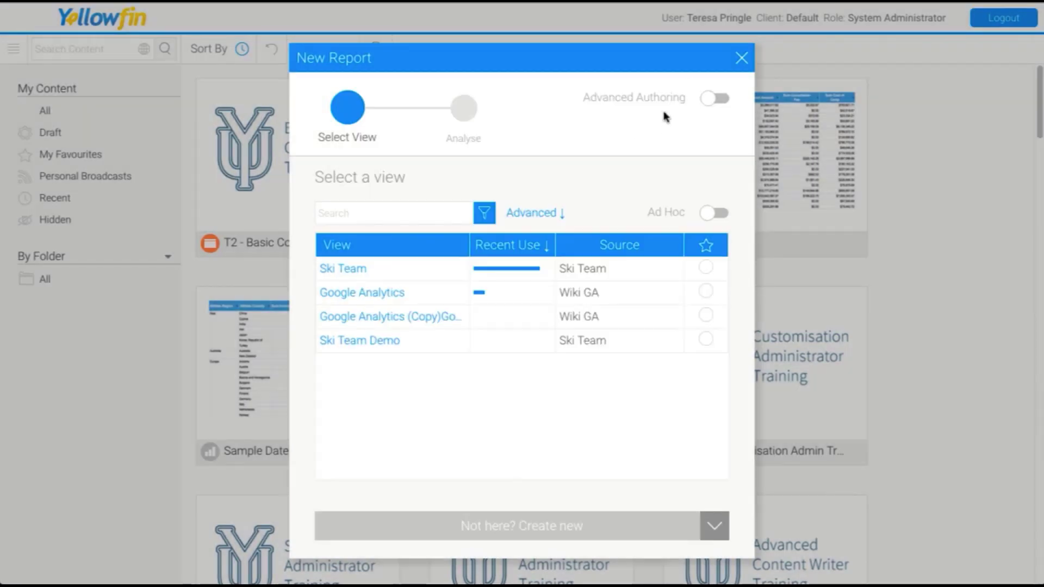
mouse_move(333, 267)
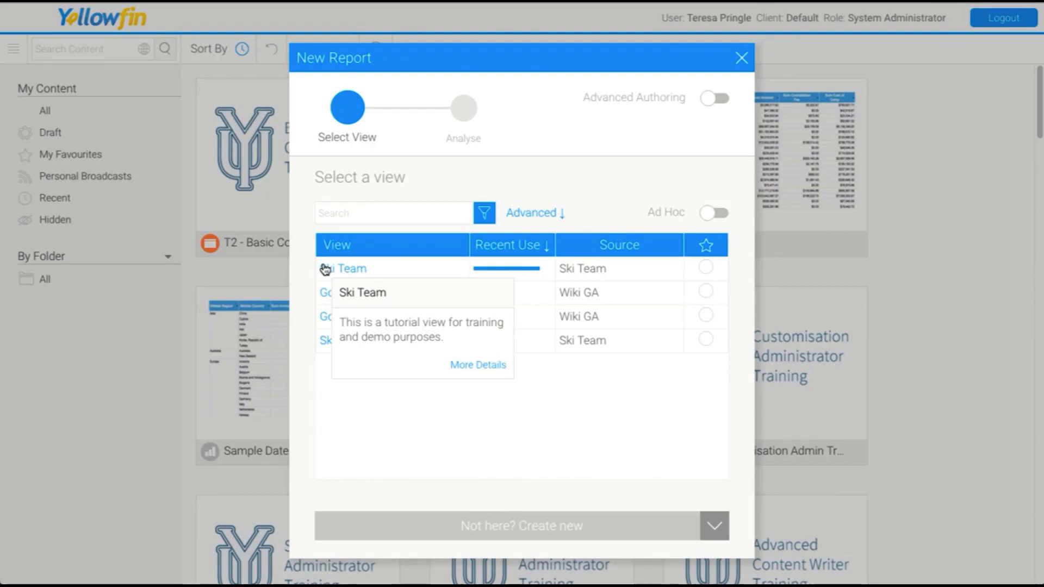
left_click(325, 269)
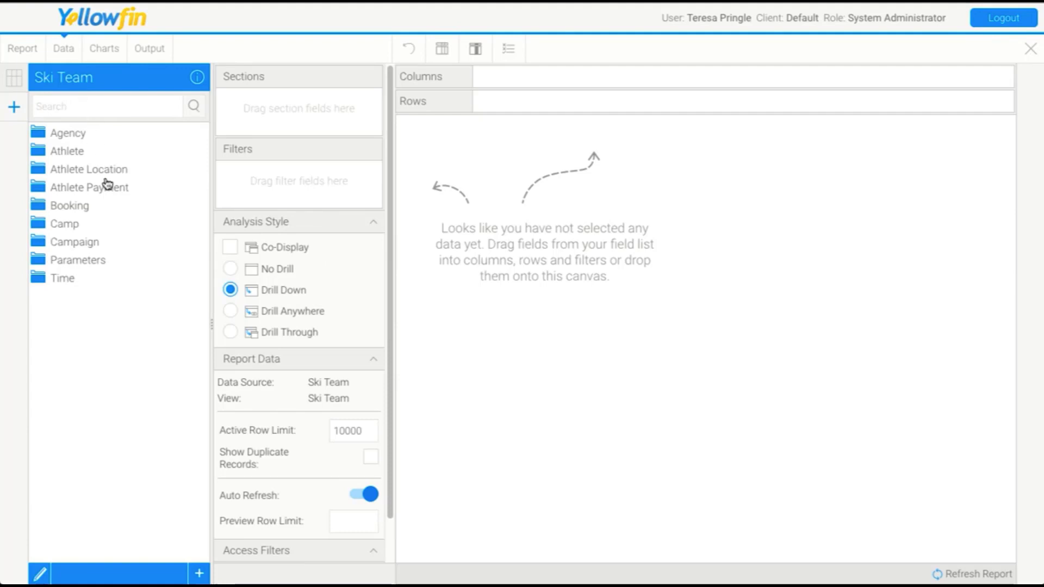
Add Year from Time and summed Invoiced Amount from Athlete Payment as report columns
left_click(38, 280)
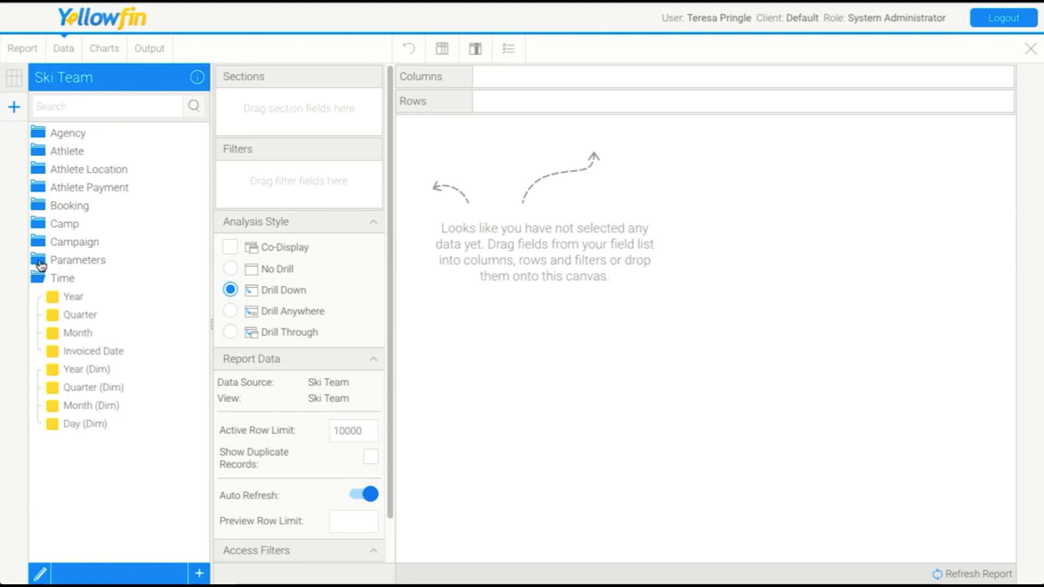
left_click(39, 190)
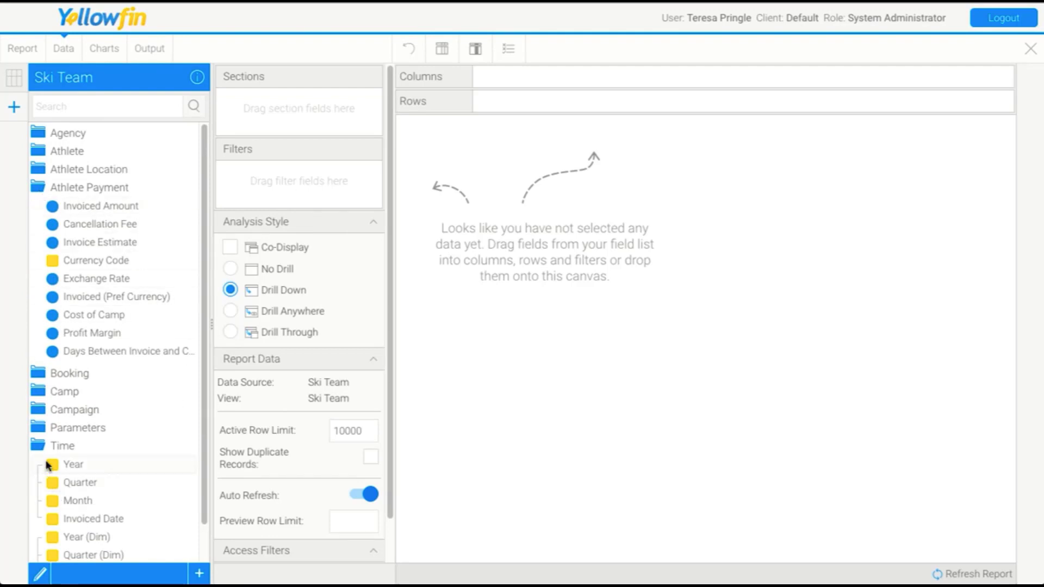
left_click_drag(48, 465, 562, 158)
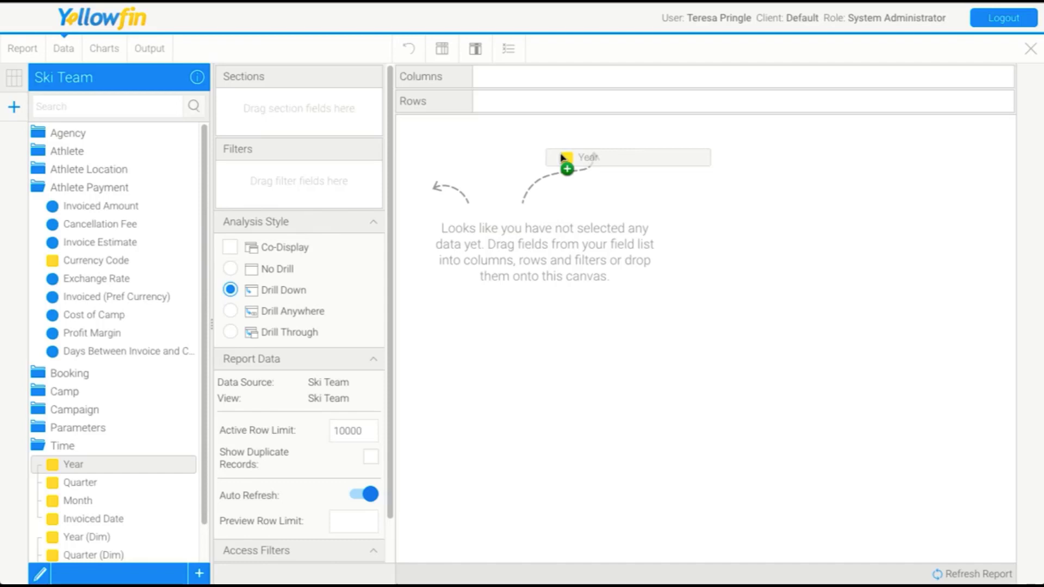
left_click_drag(561, 158, 504, 156)
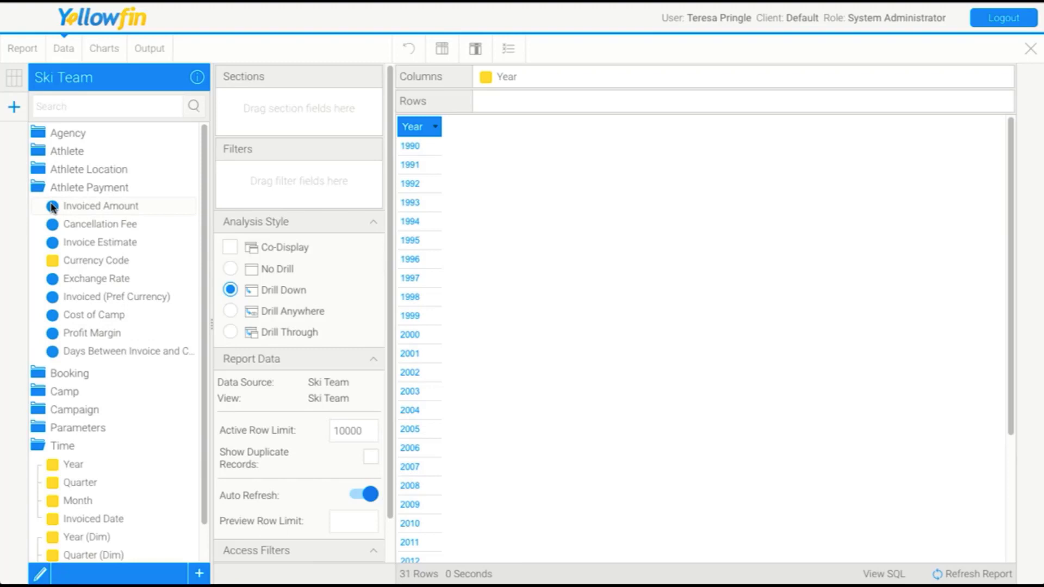
left_click_drag(53, 209, 529, 203)
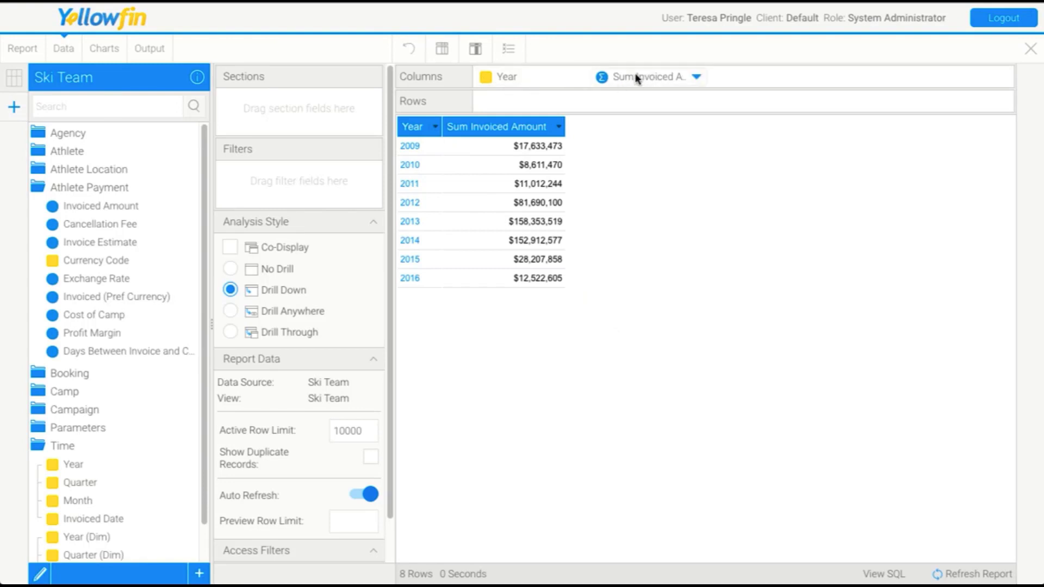
mouse_move(638, 78)
Remove the Sum aggregation from Invoiced Amount and review the raw values
left_click(559, 127)
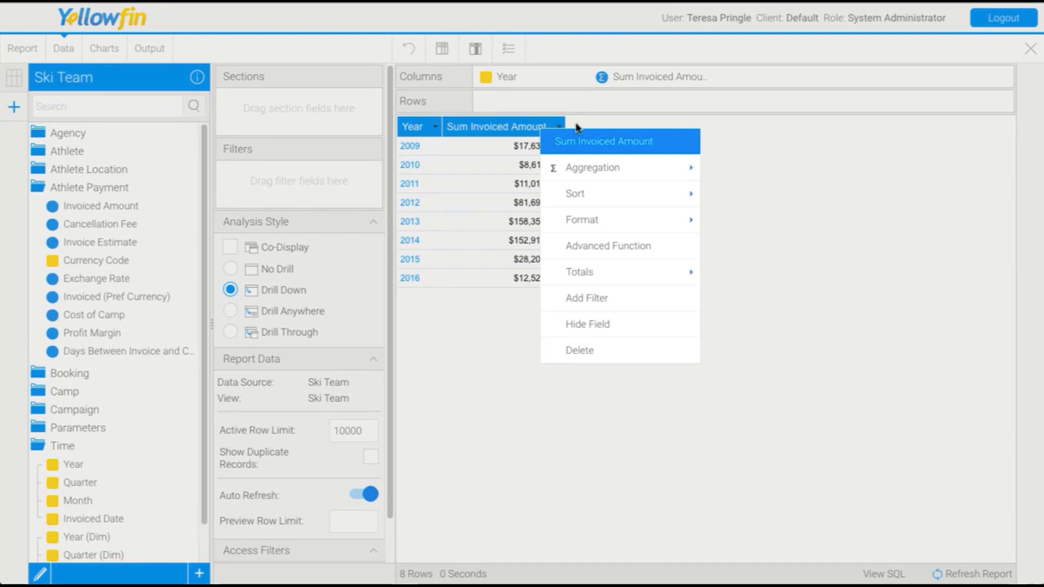
left_click(578, 128)
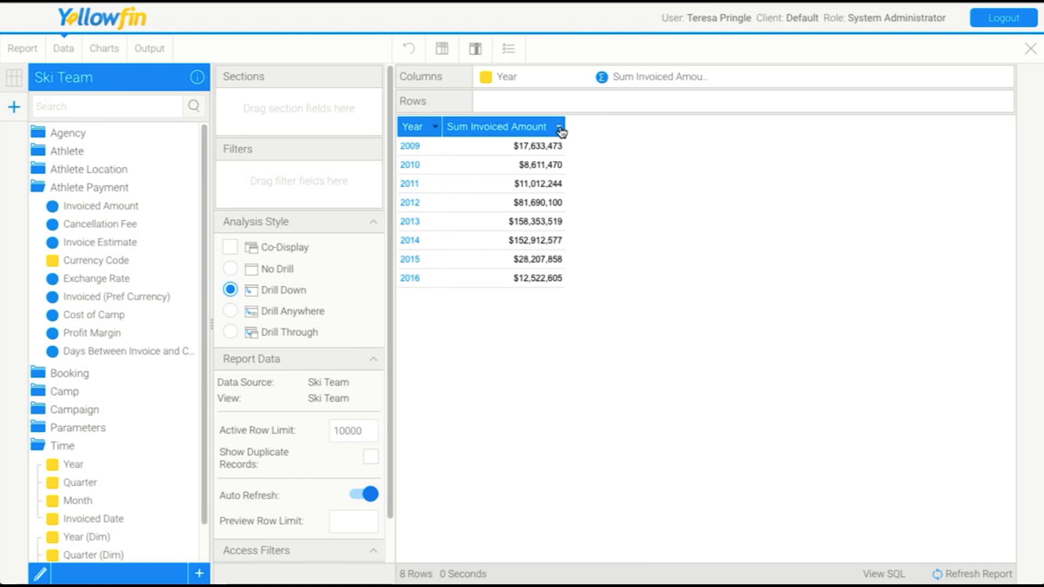
left_click(560, 128)
mouse_move(580, 170)
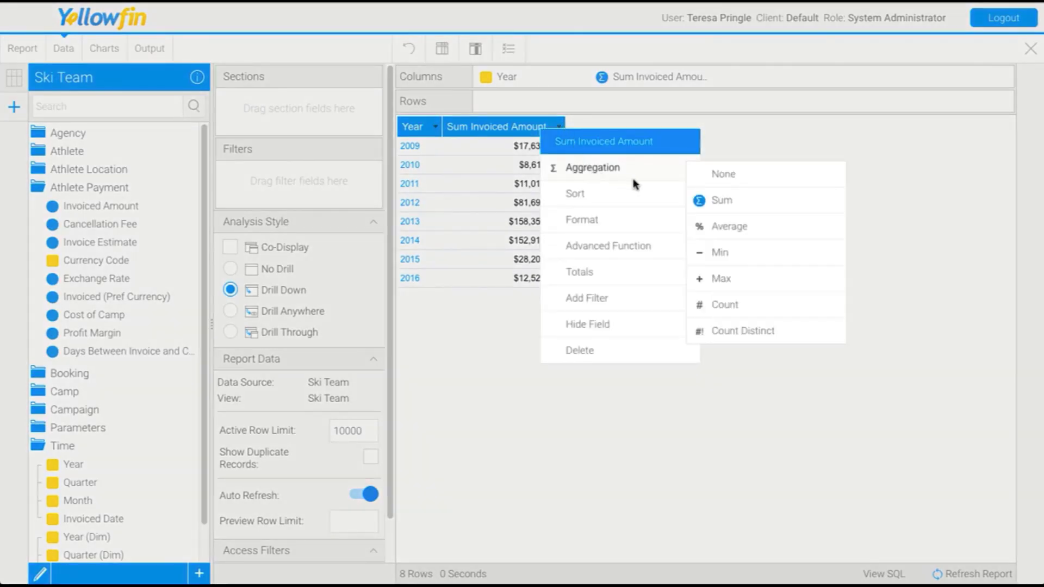
left_click(734, 178)
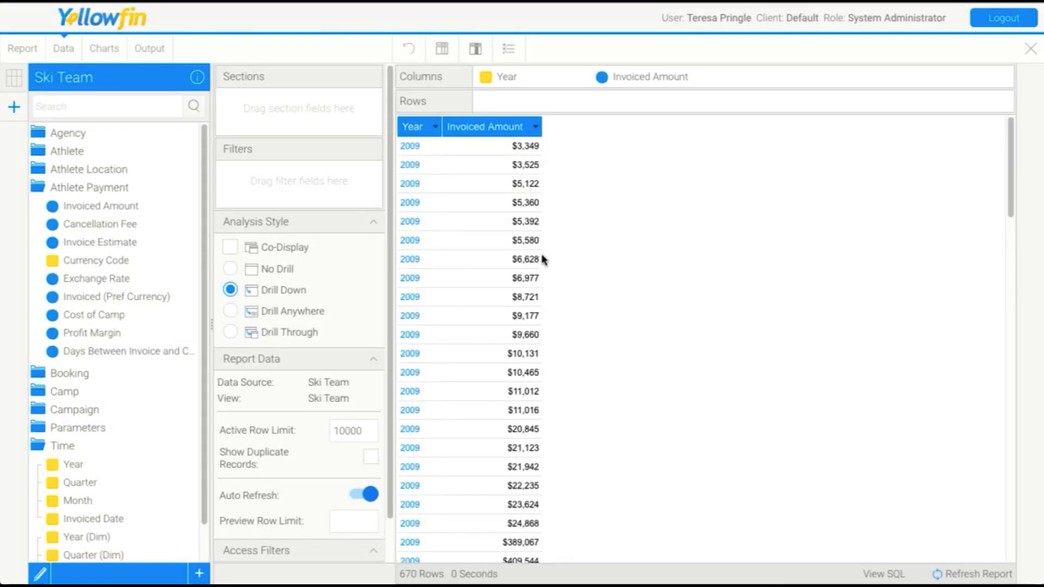
scroll(663, 362, "down", 5)
scroll(664, 362, "down", 15)
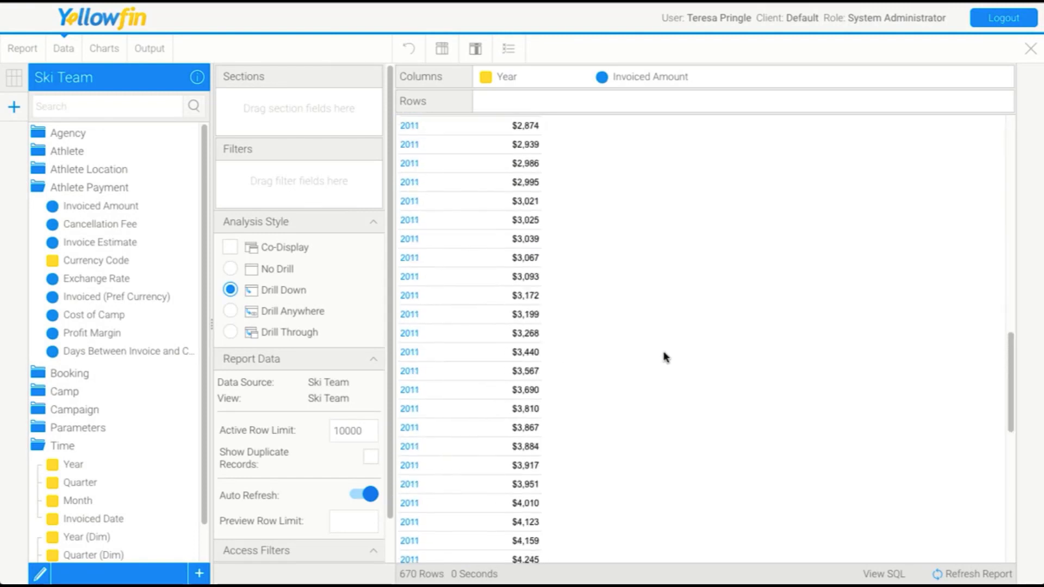
scroll(665, 358, "up", 20)
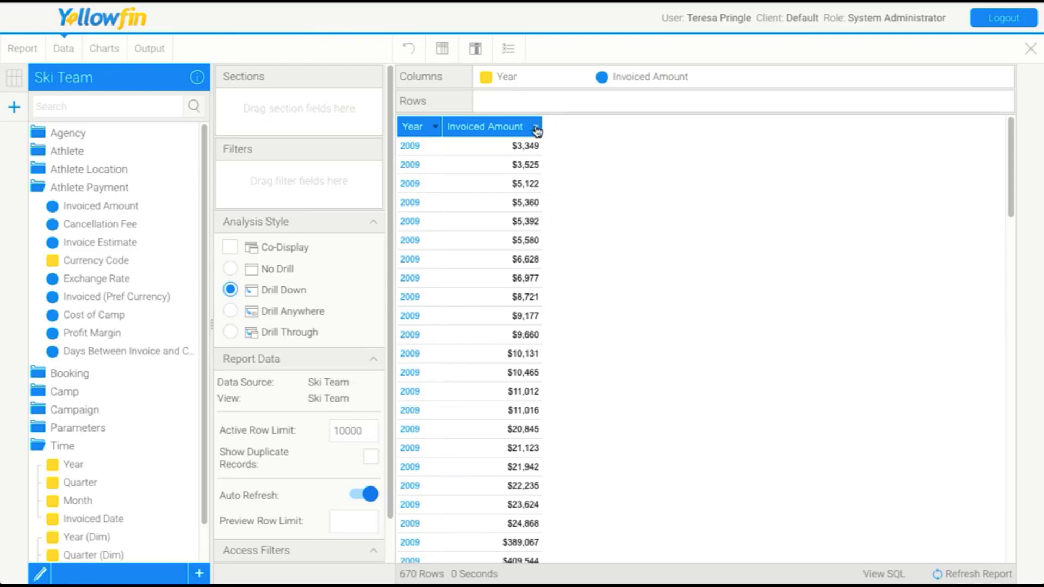
Set Invoiced Amount's aggregation back to Sum, giving one total per year
mouse_move(699, 79)
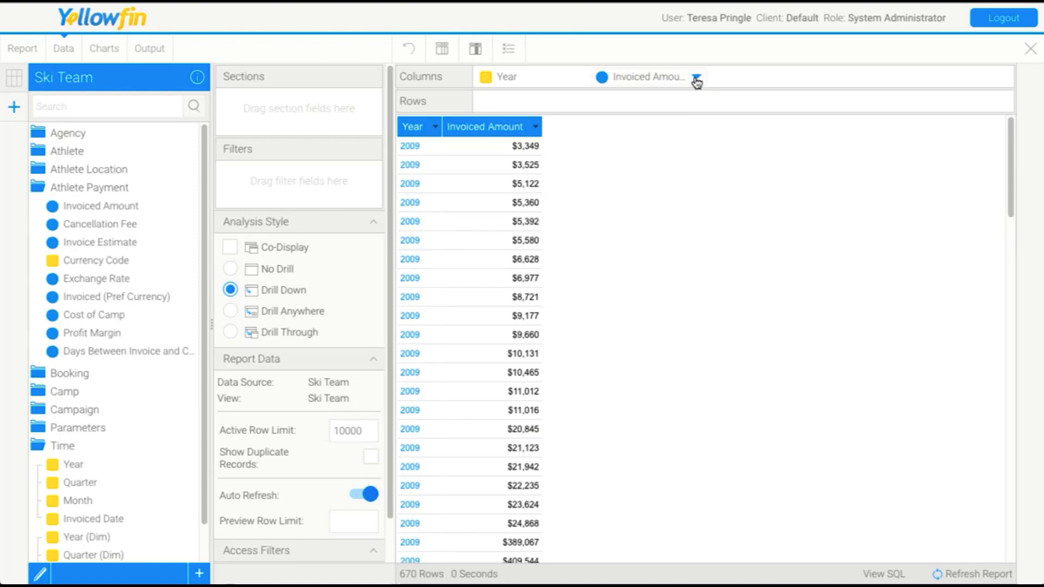
left_click(698, 79)
mouse_move(709, 128)
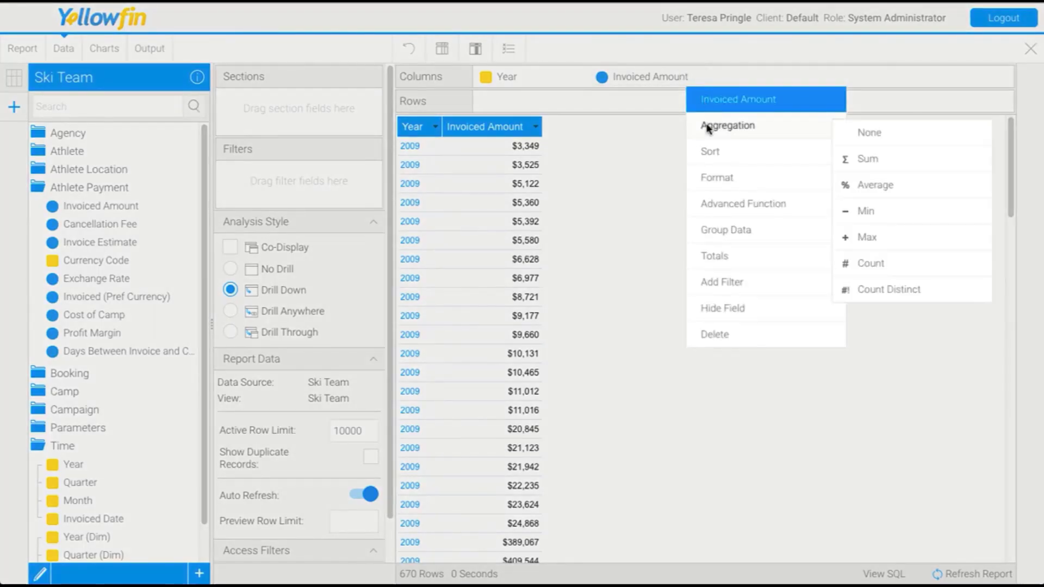
left_click(876, 158)
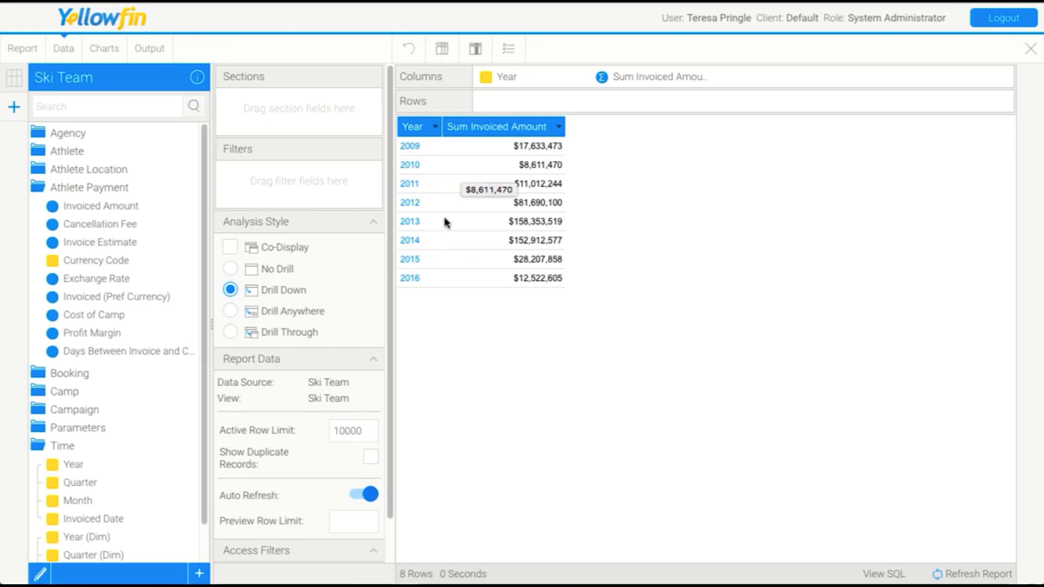
Collapse Athlete Payment, drill 2009 through Quarter 2 and April, then return to Start
left_click(34, 188)
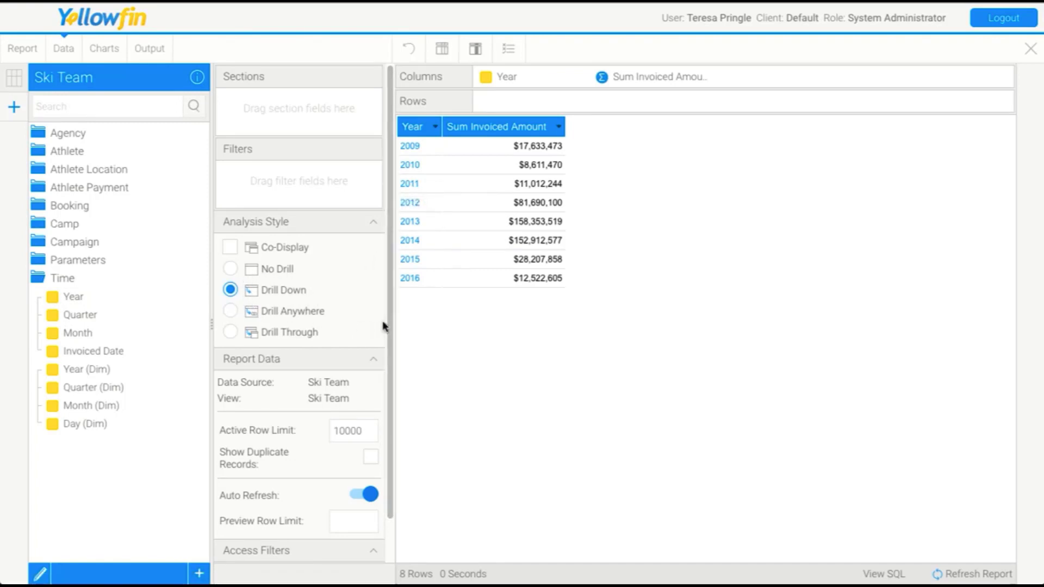
left_click(404, 150)
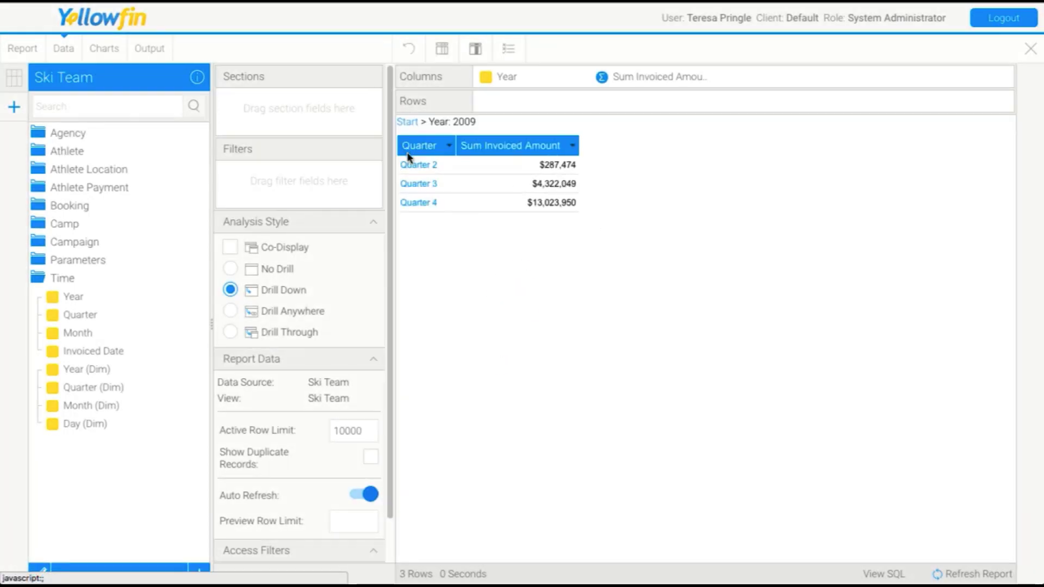
left_click(410, 165)
left_click(410, 165)
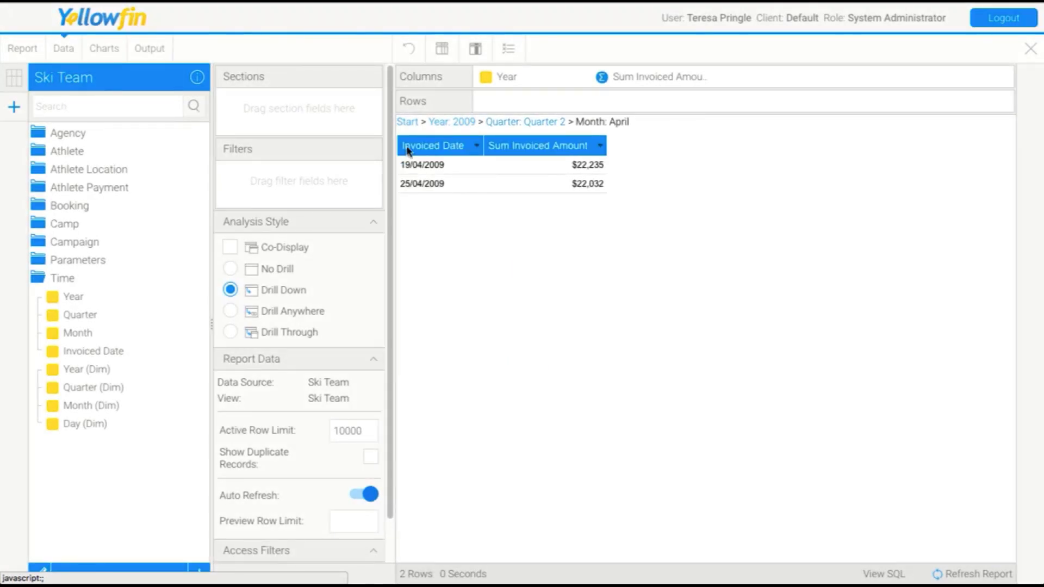
left_click(407, 123)
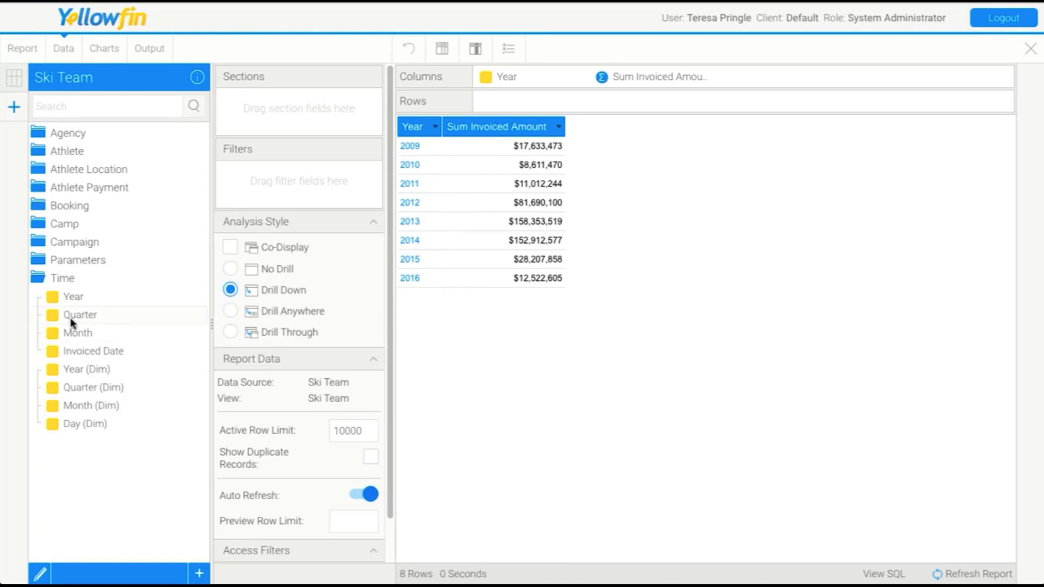
Set the Analysis Style to No Drill, then add and remove a Quarter column
left_click_drag(68, 322, 444, 242)
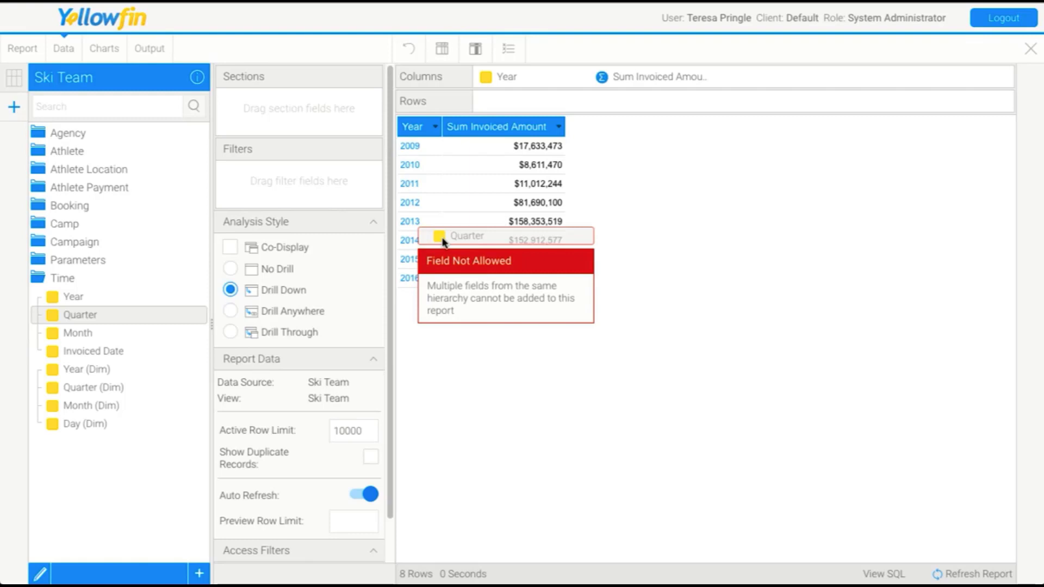
left_click_drag(442, 239, 442, 238)
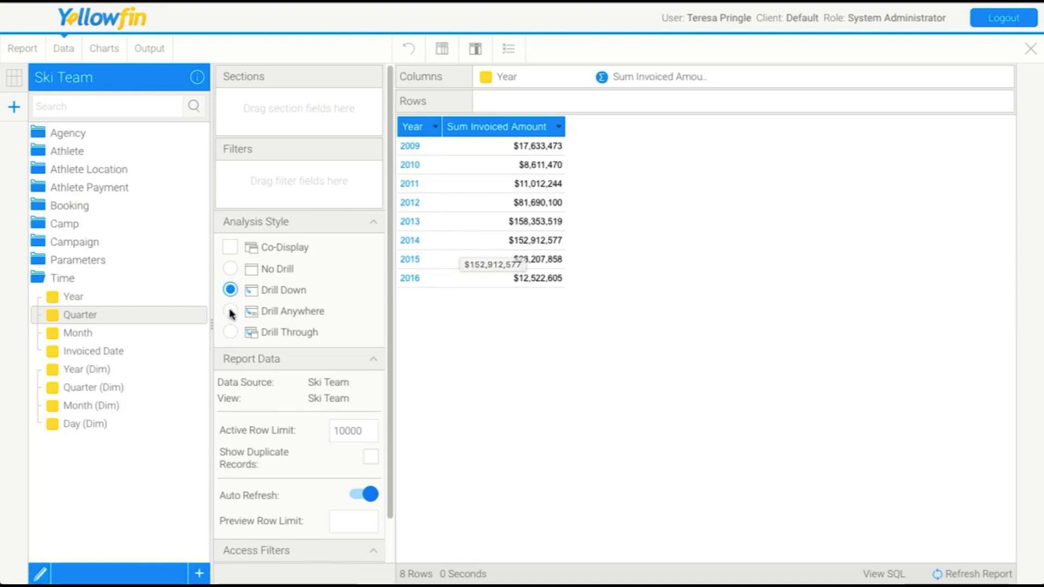
left_click(230, 269)
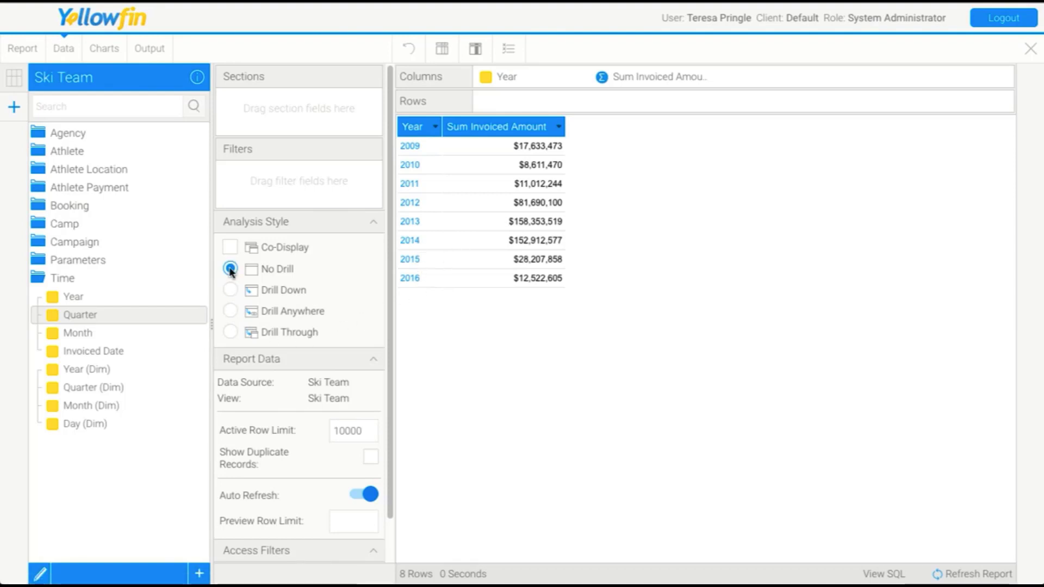
left_click_drag(70, 320, 476, 253)
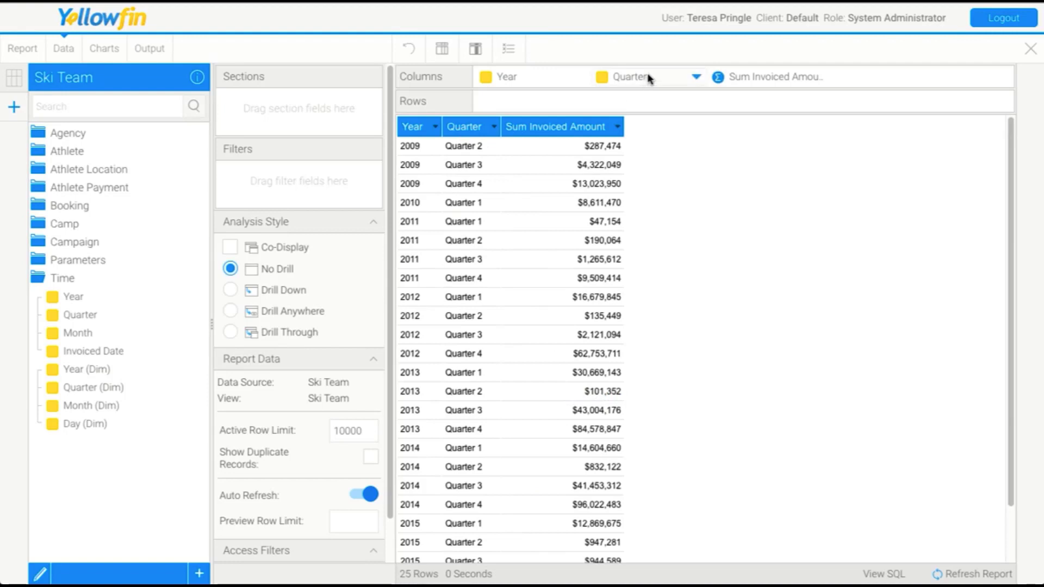
left_click_drag(649, 78, 359, 18)
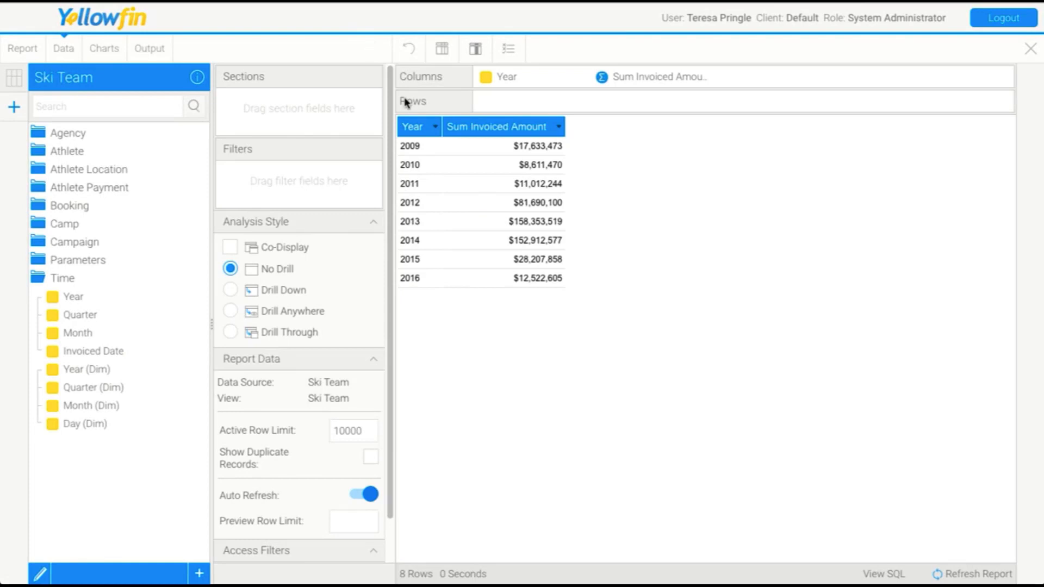
Add Quarter between Year and Sum Invoiced Amount, then delete that Quarter column
left_click_drag(89, 318, 429, 239)
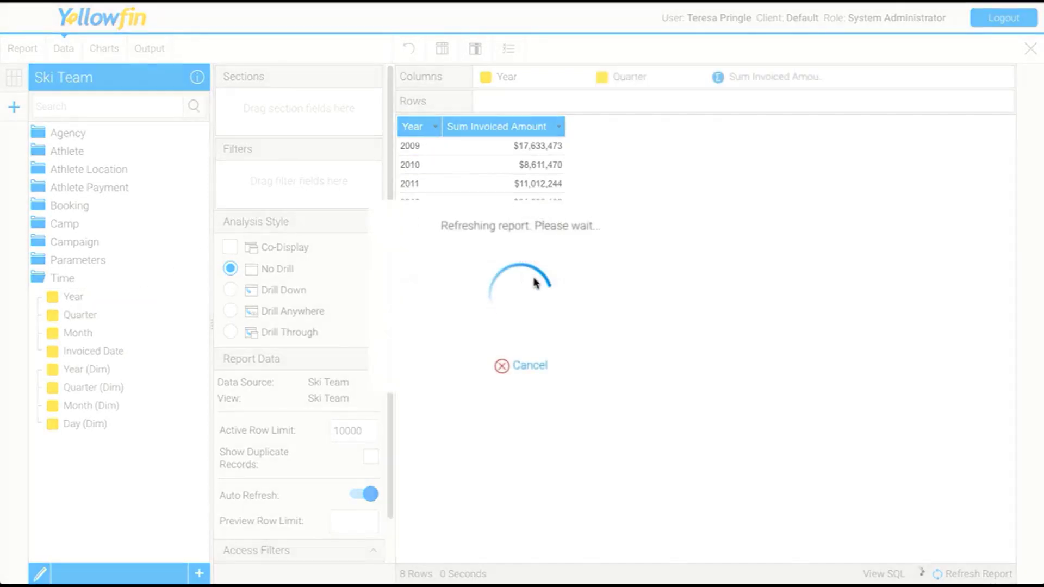
left_click(495, 127)
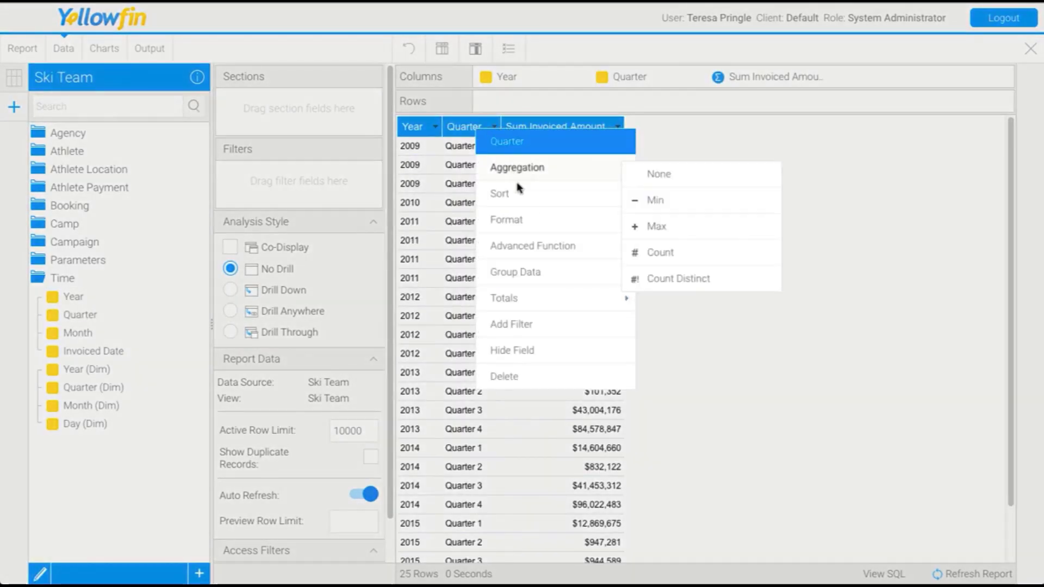
left_click(518, 379)
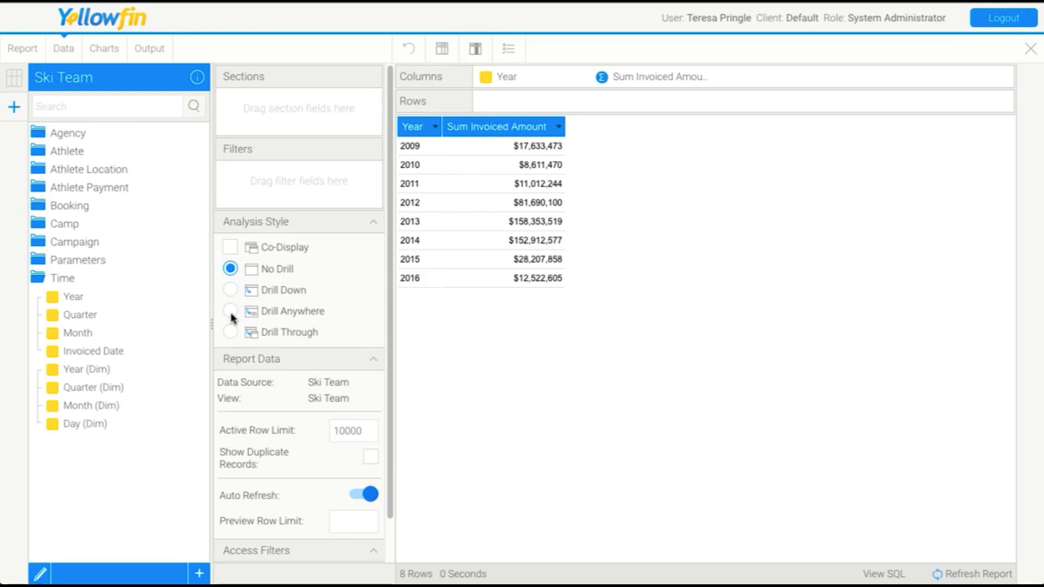
left_click(231, 312)
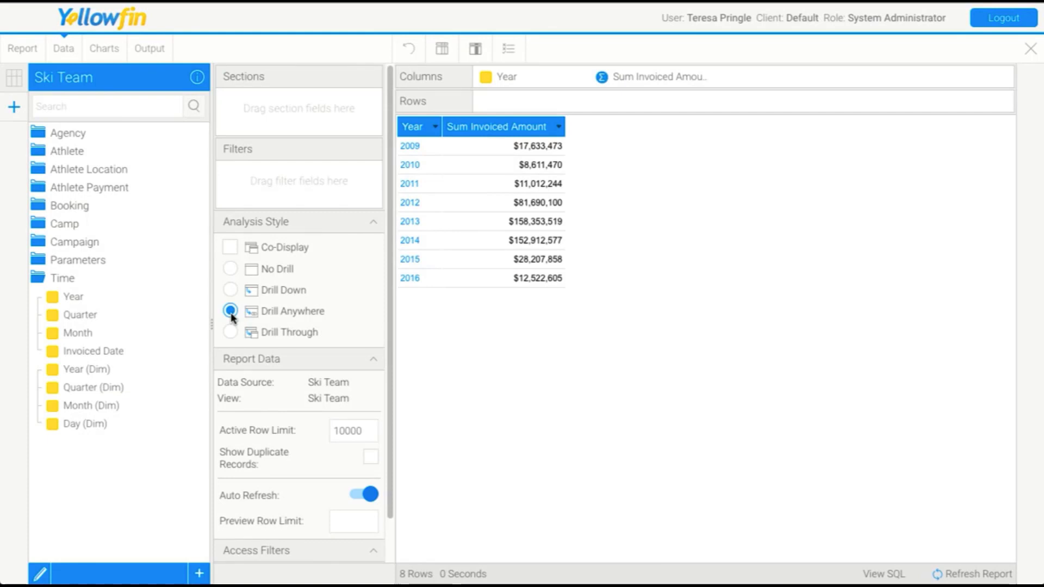
left_click(402, 240)
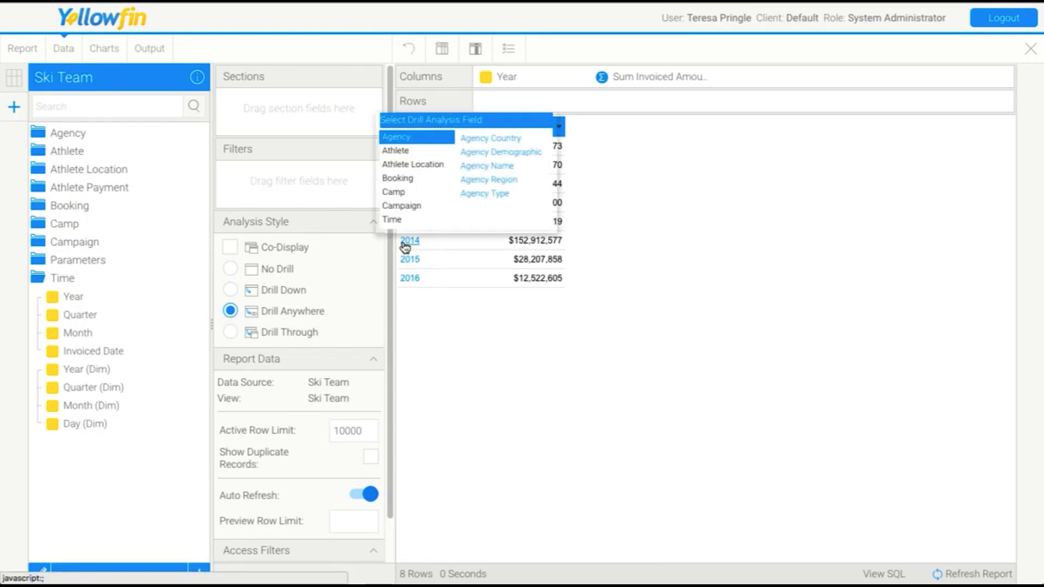
left_click(479, 166)
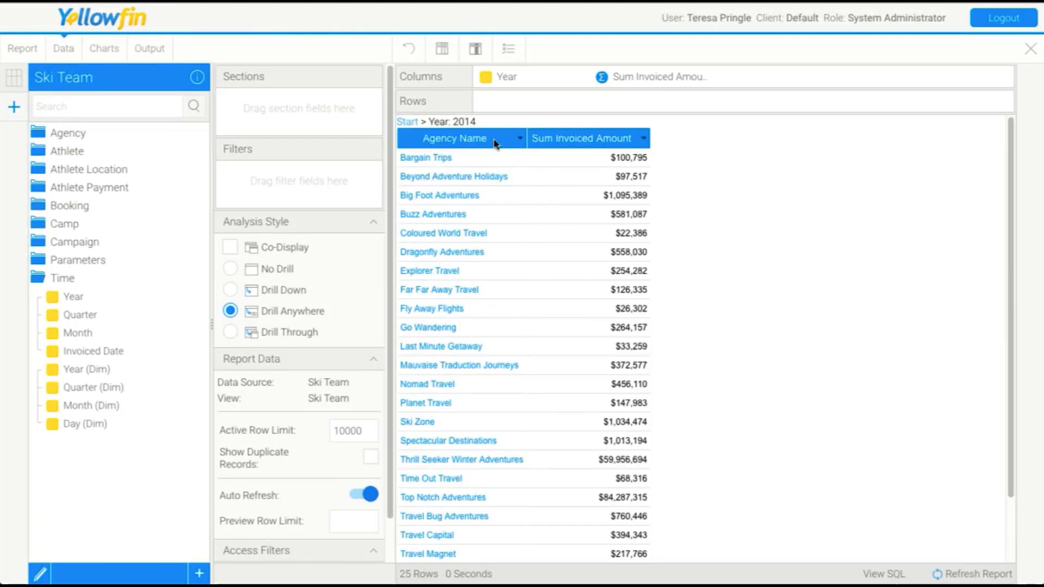
left_click(405, 122)
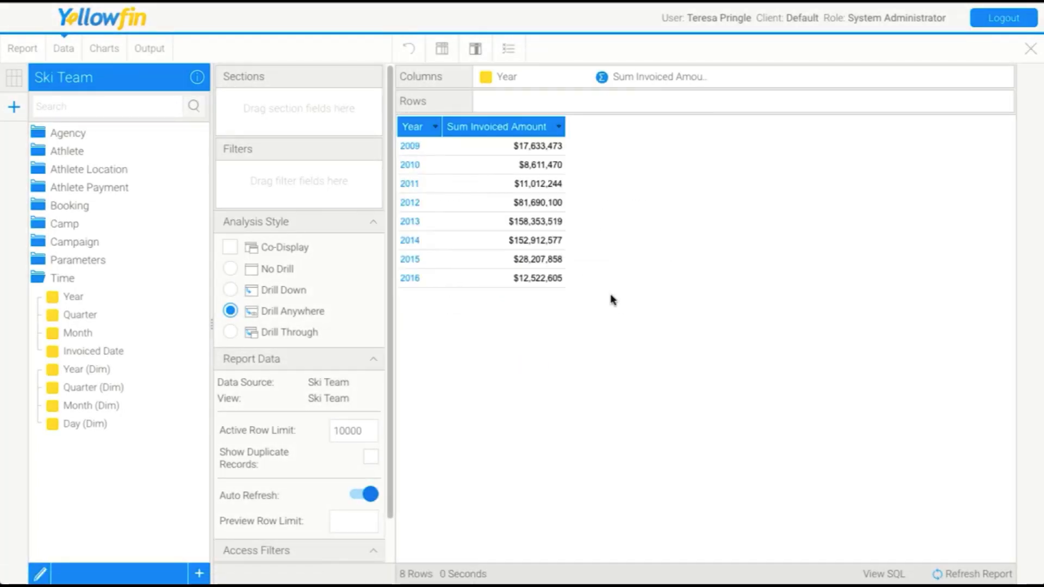
left_click(231, 269)
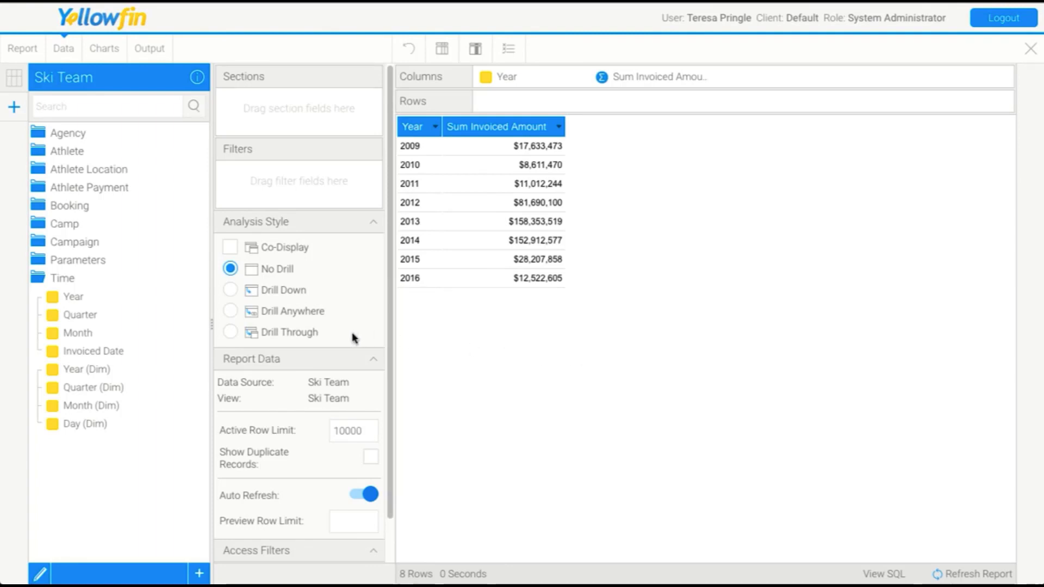
Expand the Athlete folder and drop Demographic into the report's Sections area
left_click(46, 158)
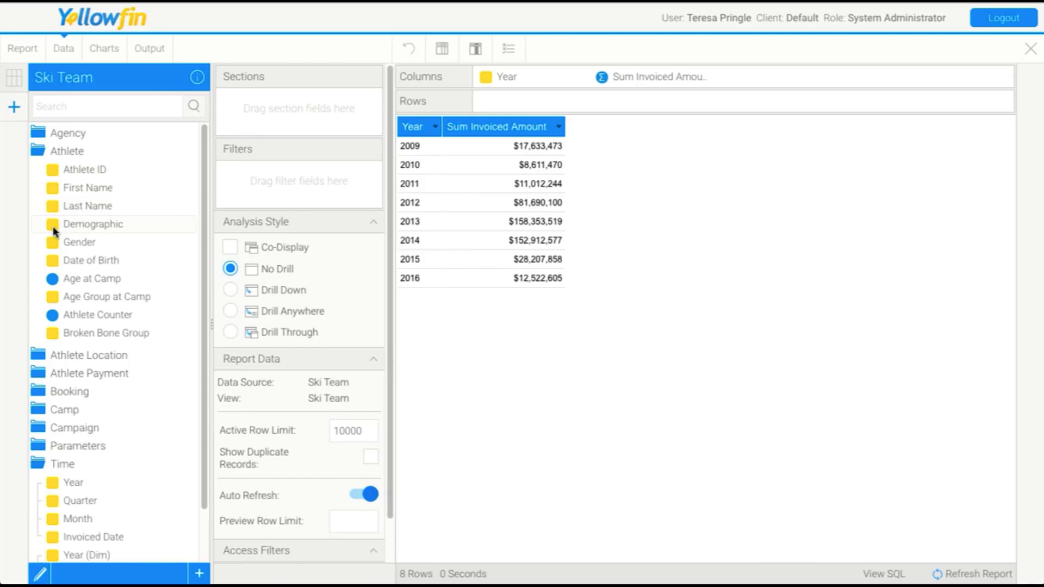
mouse_move(55, 231)
left_mouse_down()
mouse_move(264, 216)
mouse_move(277, 115)
mouse_move(253, 121)
mouse_move(581, 133)
mouse_move(546, 283)
mouse_move(544, 179)
mouse_move(568, 283)
mouse_move(604, 97)
mouse_move(608, 117)
mouse_move(443, 143)
mouse_move(278, 121)
left_mouse_up()
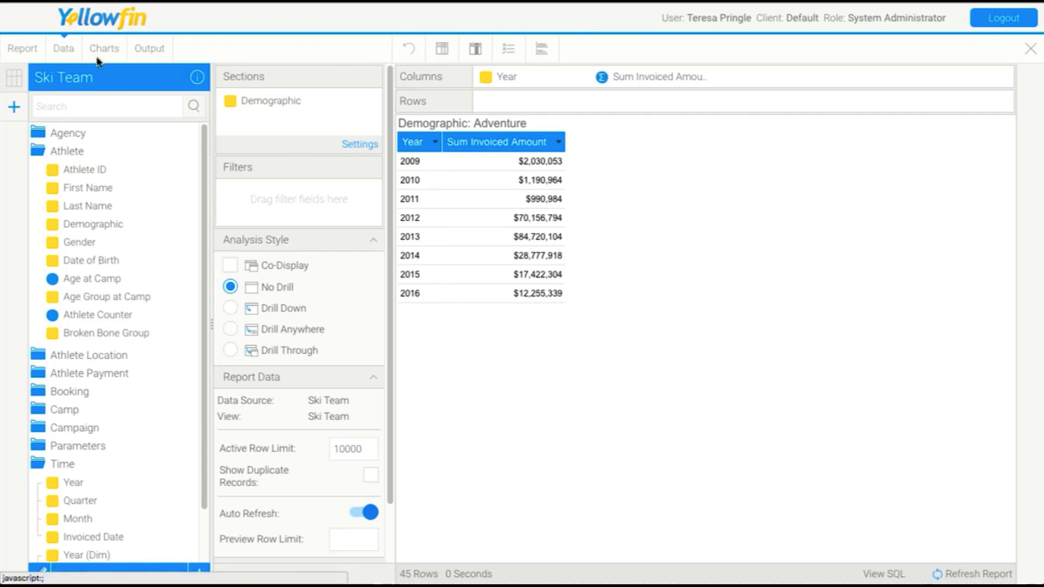
Switch to the Output step and scroll through the Adventure to Sport demographic tables
left_click(150, 50)
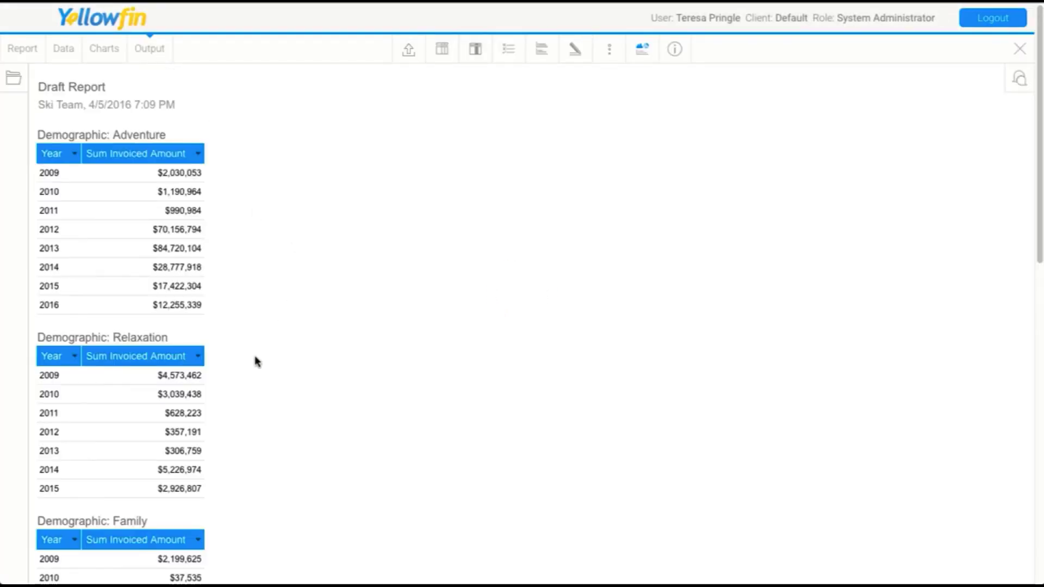
scroll(318, 376, "down", 1)
scroll(319, 375, "down", 4)
scroll(318, 375, "down", 3)
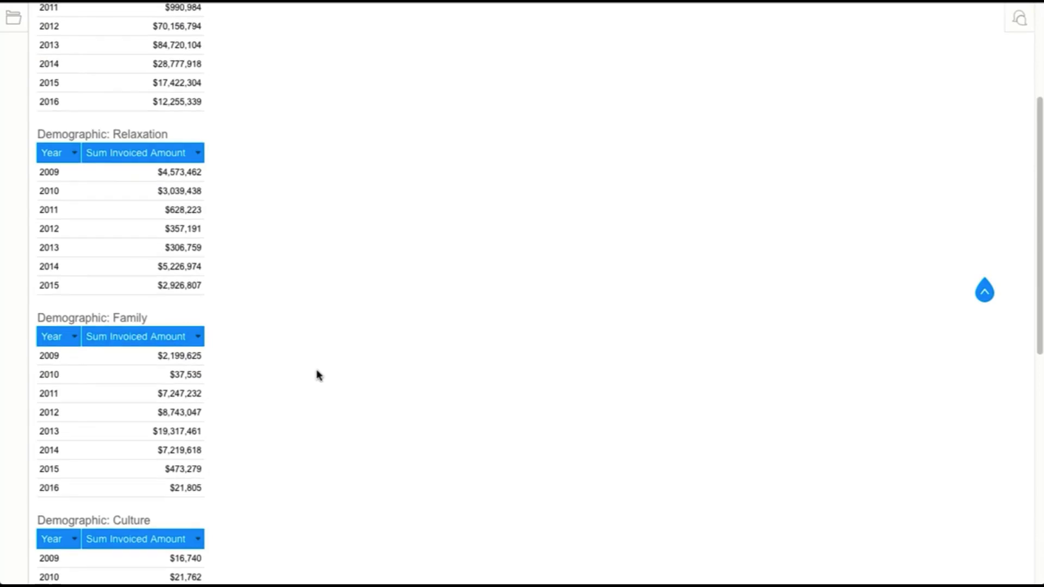
scroll(318, 376, "down", 8)
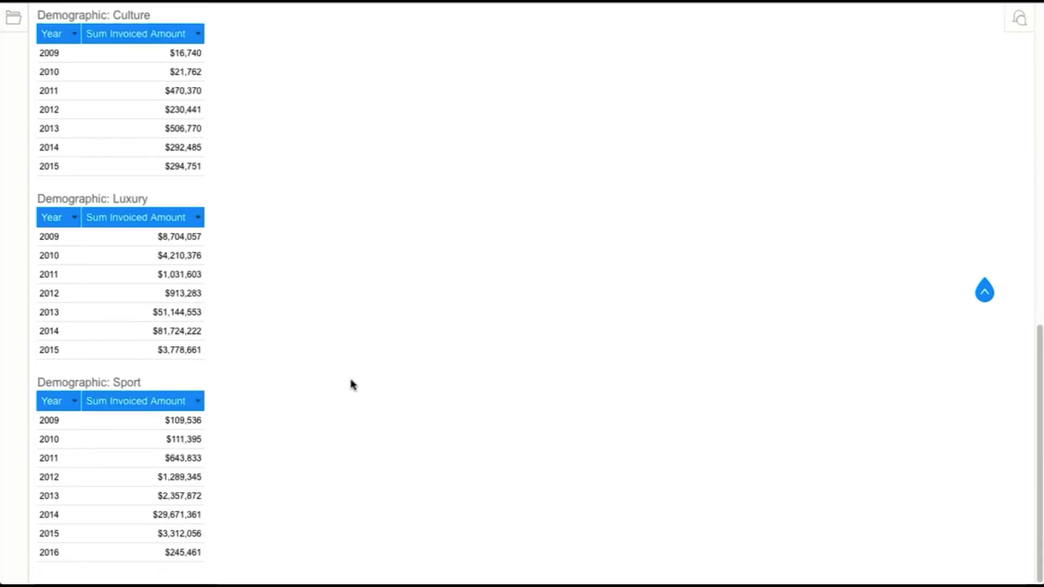
scroll(351, 385, "up", 15)
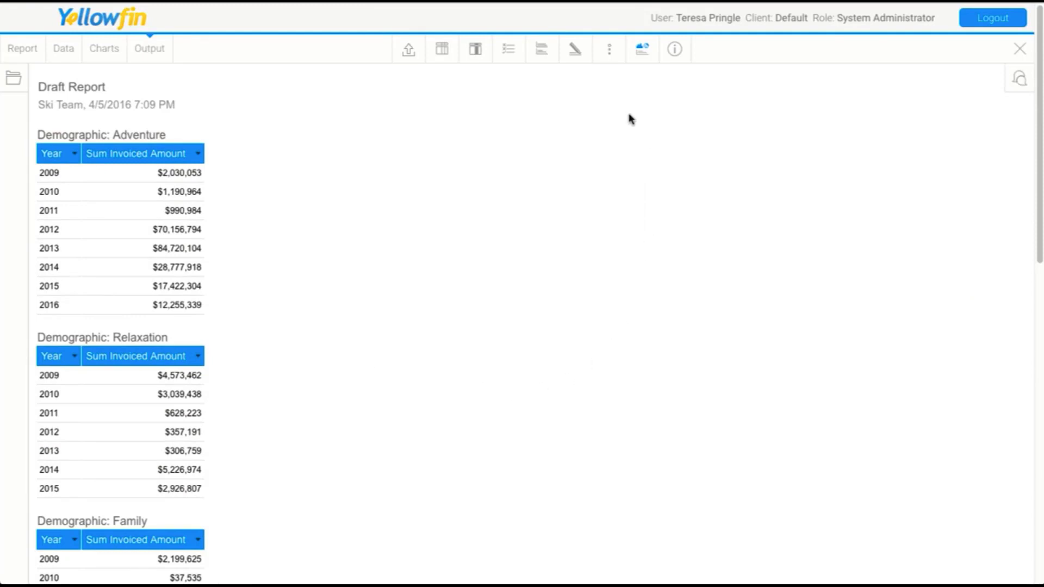
Set the Demographic section style to Multiple Page in Section Formatting
left_click(542, 49)
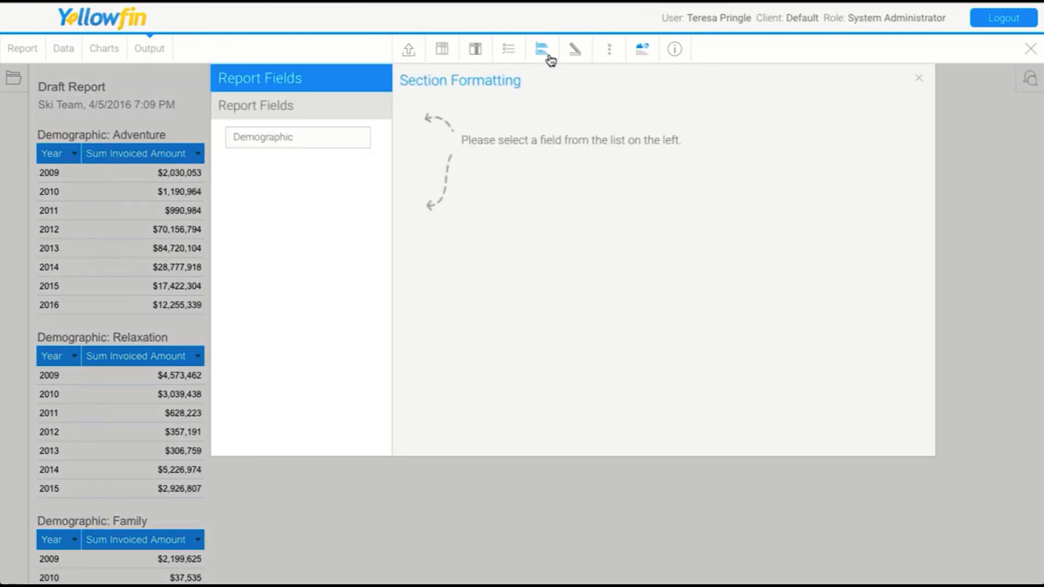
left_click(920, 78)
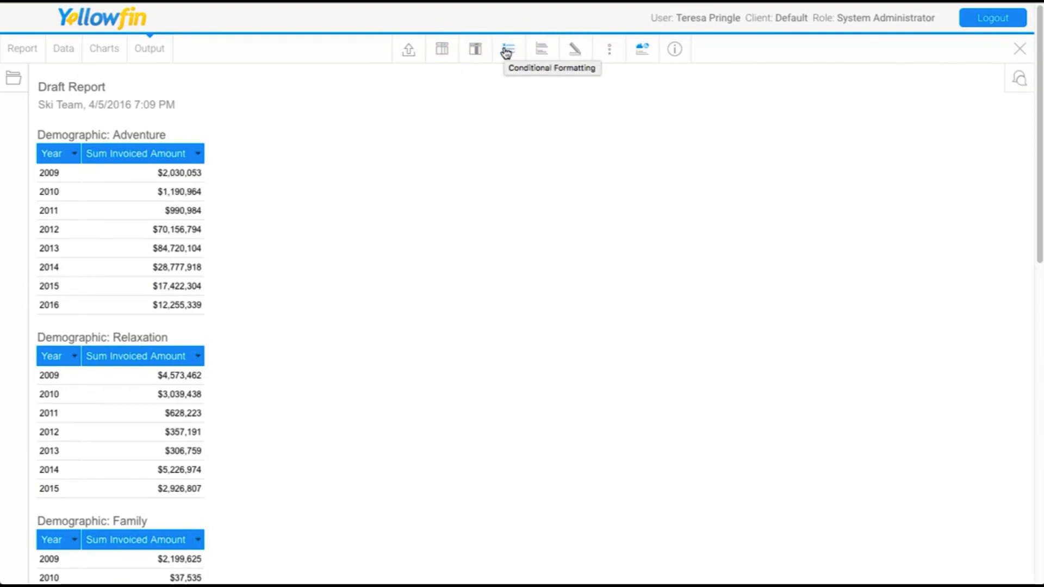
left_click(541, 52)
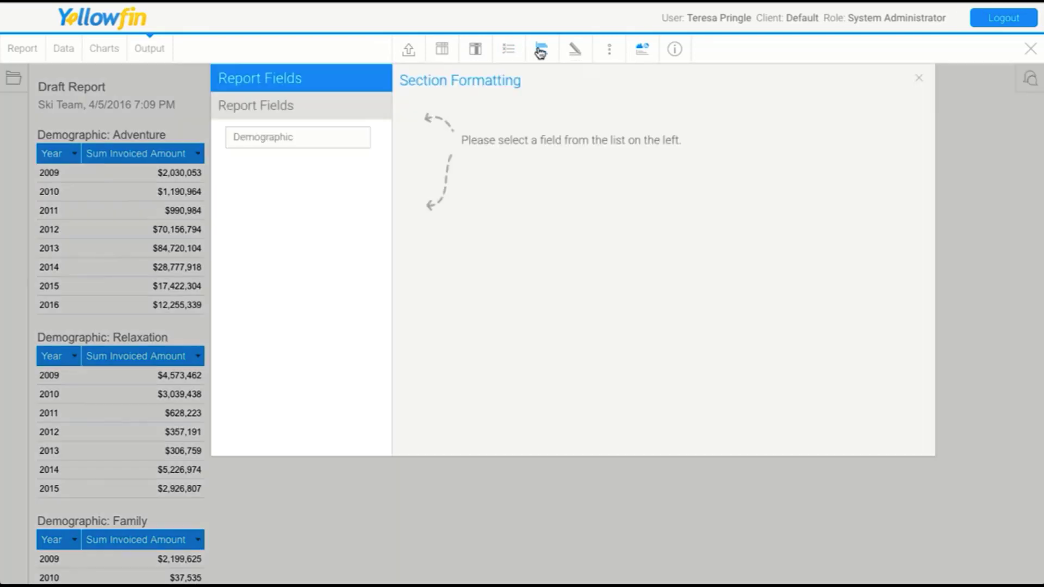
left_click(331, 139)
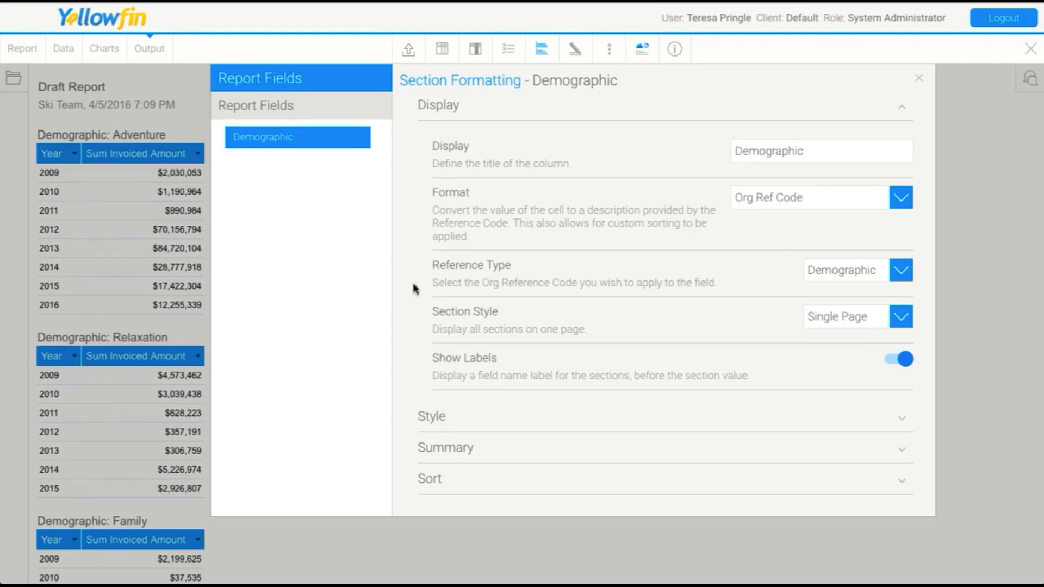
left_click(838, 324)
left_click(840, 333)
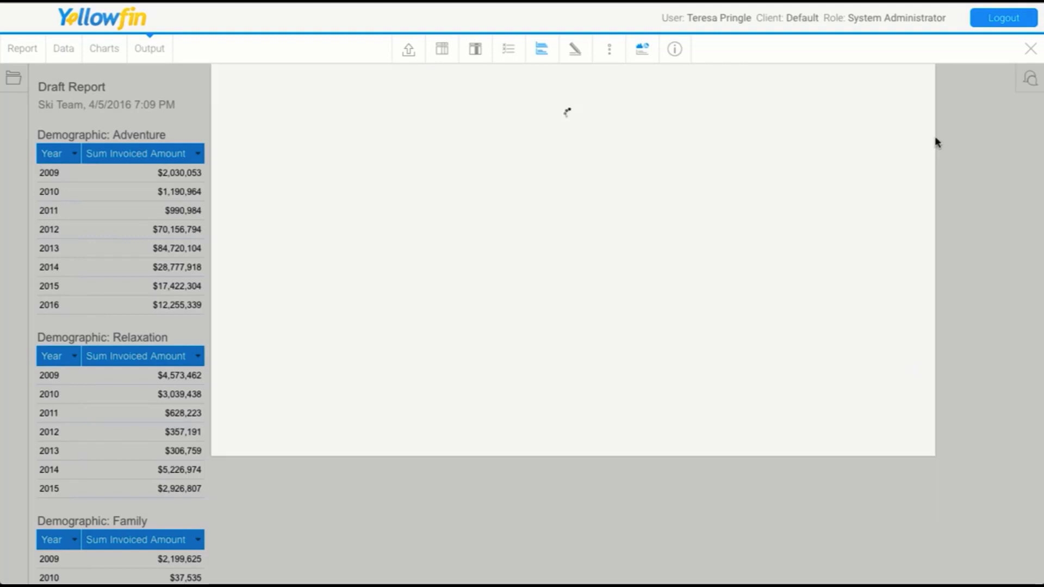
left_click(919, 79)
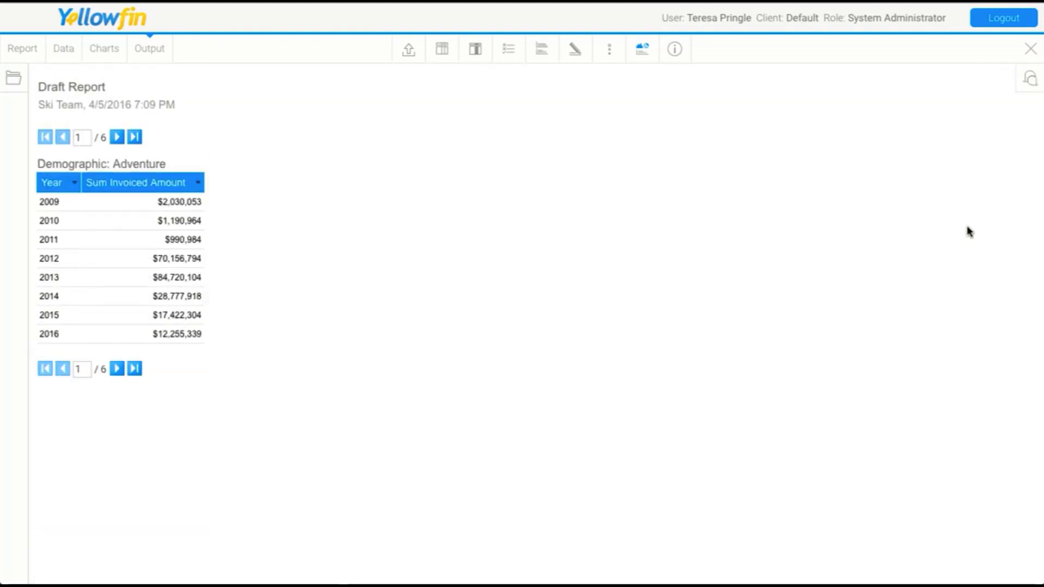
Page forward through the Demographic pages to Luxury, page 5 of 6
left_click(122, 141)
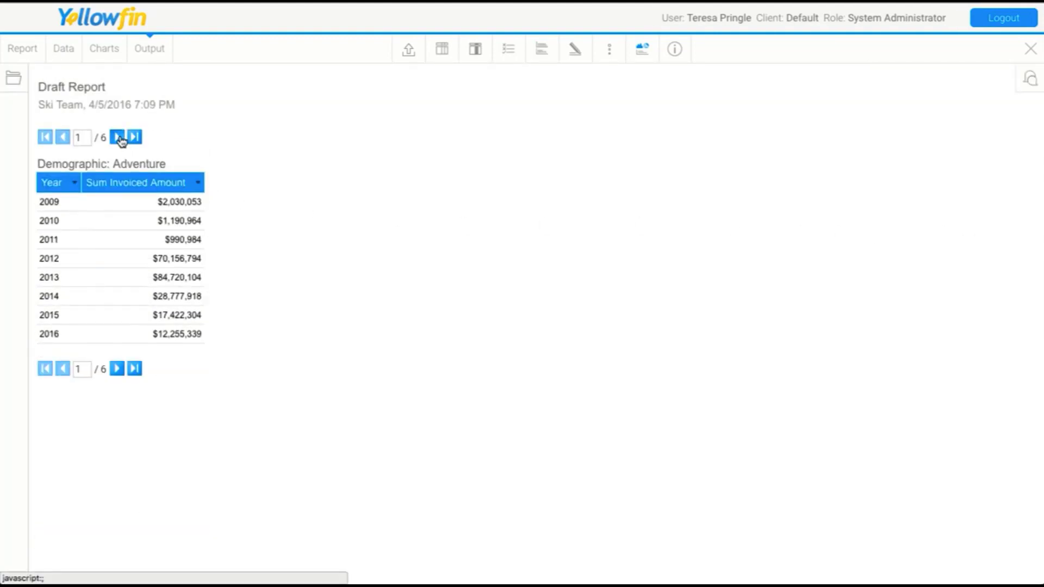
left_click(122, 139)
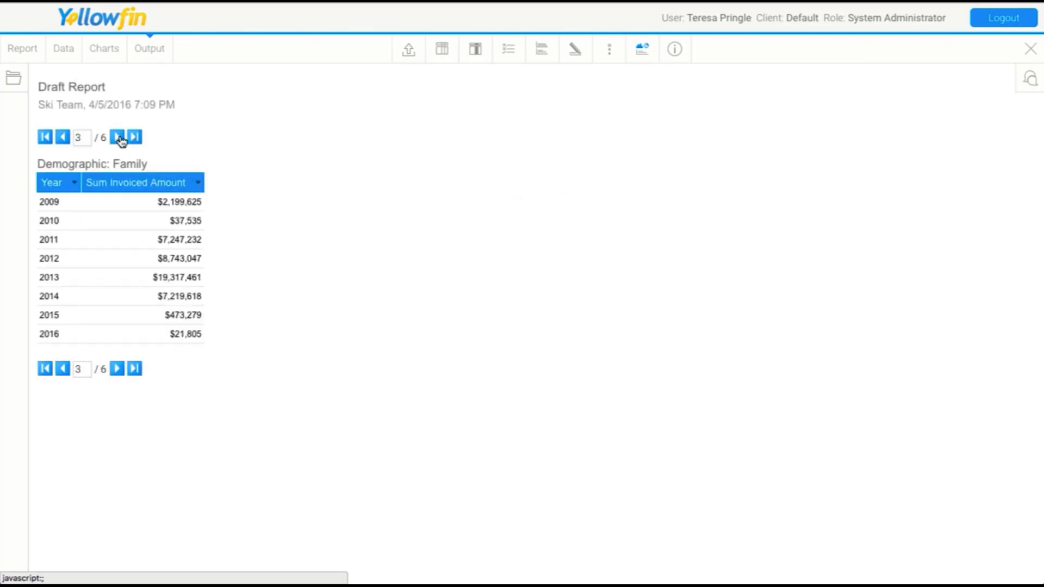
left_click(121, 140)
left_click(122, 140)
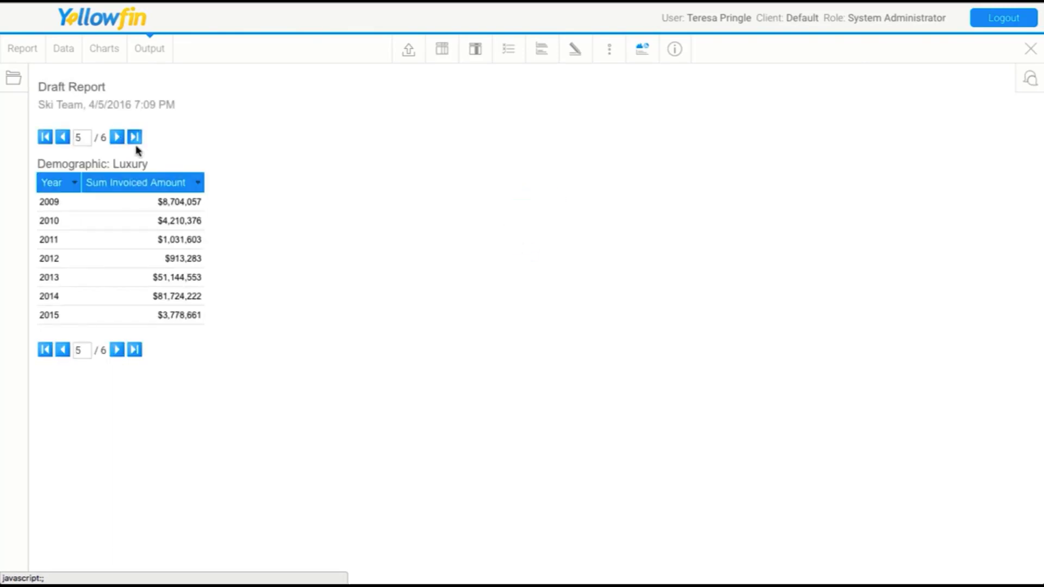
Change the Demographic section style to Tabbed in Section Formatting
left_click(543, 57)
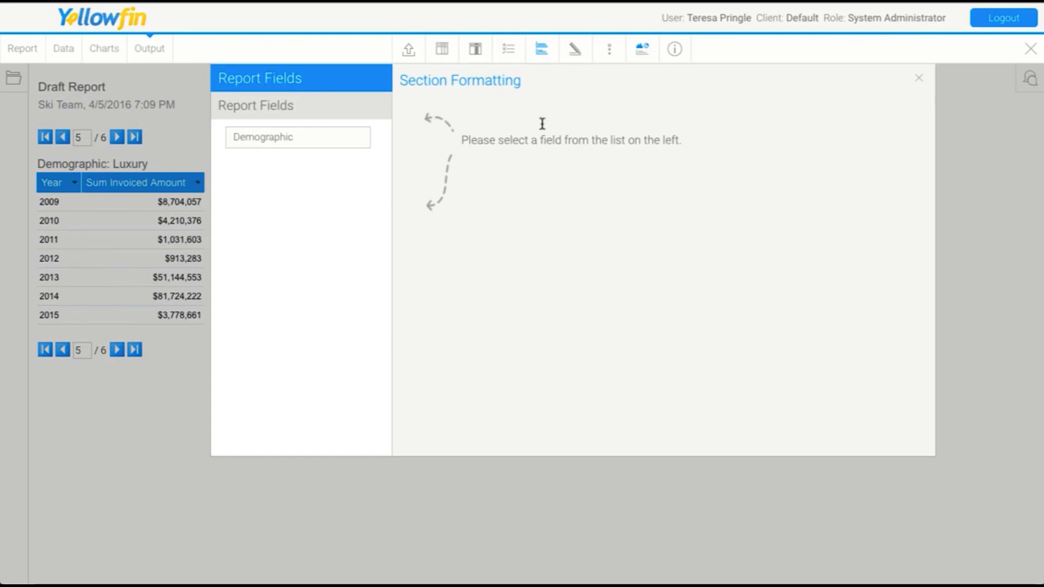
left_click(313, 140)
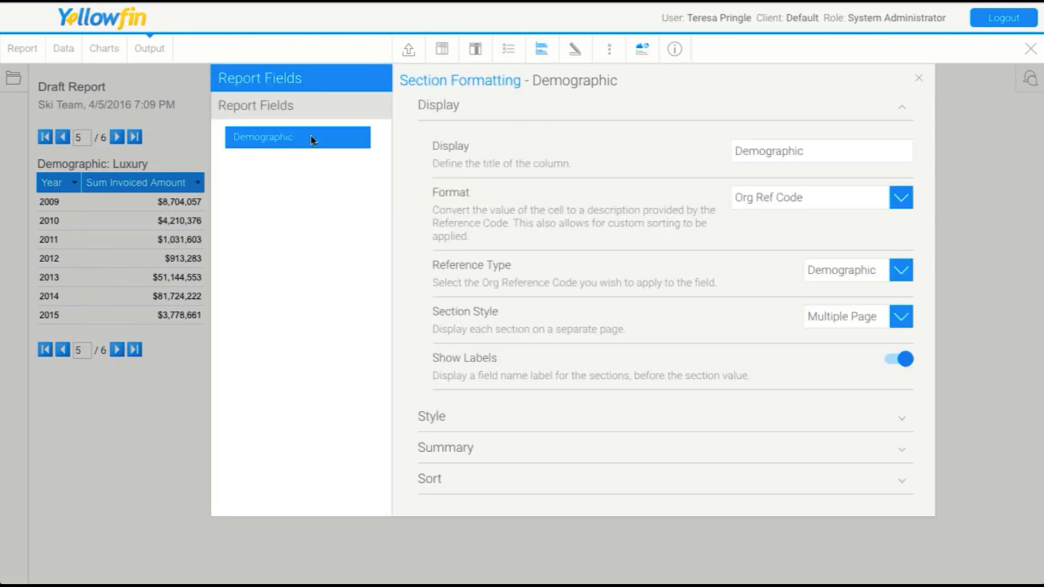
left_click(831, 317)
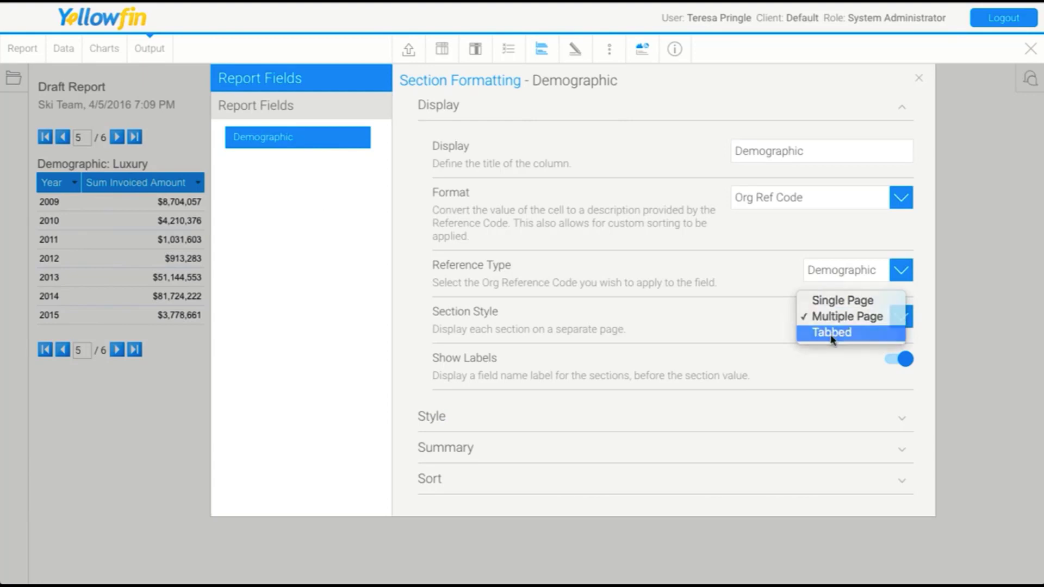
left_click(832, 332)
left_click(919, 78)
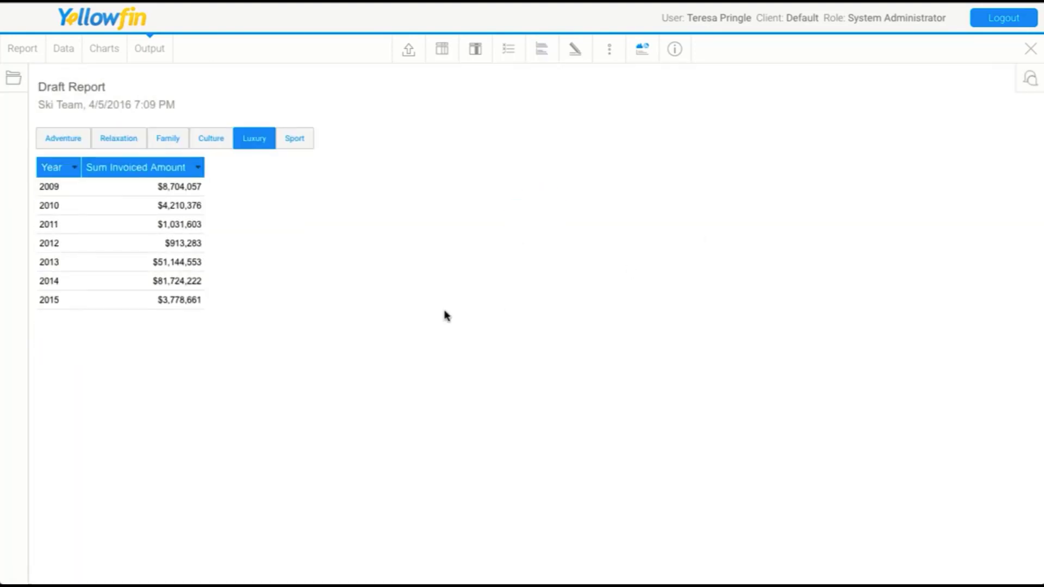
View the Adventure, Relaxation, Family, Culture and Luxury section tabs in turn
left_click(63, 140)
left_click(106, 143)
left_click(163, 140)
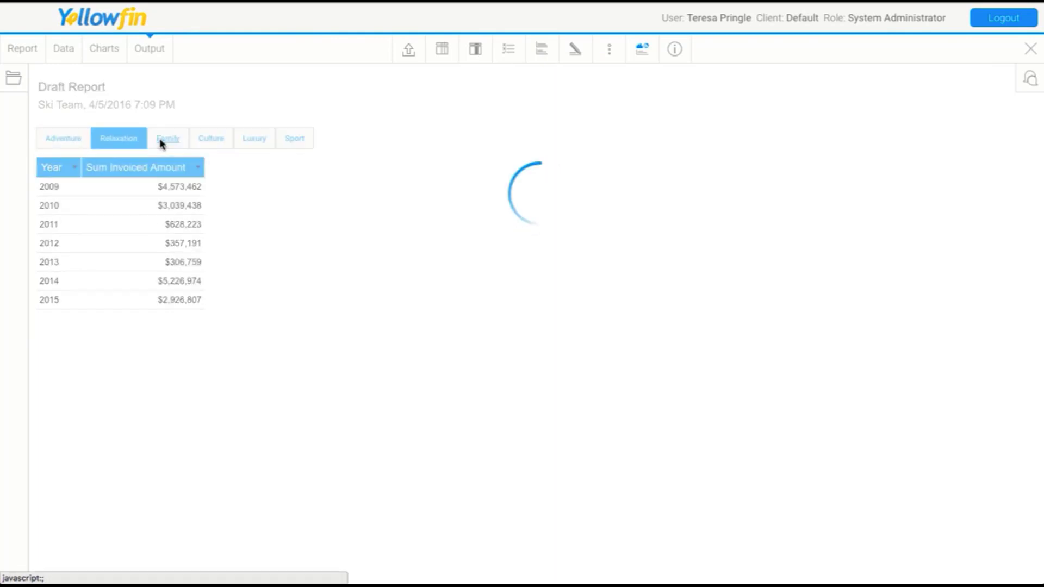
left_click(209, 140)
left_click(250, 143)
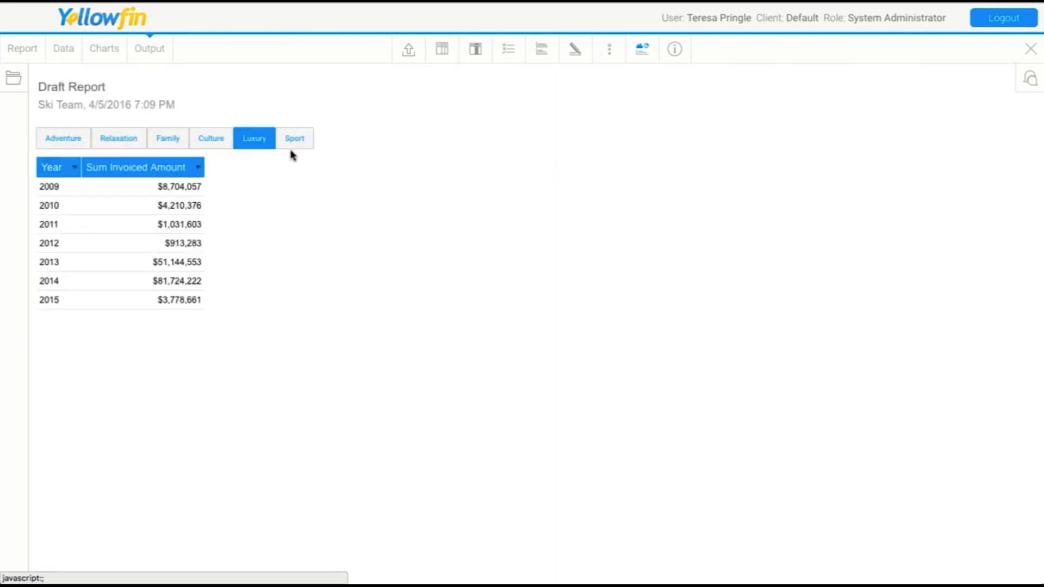